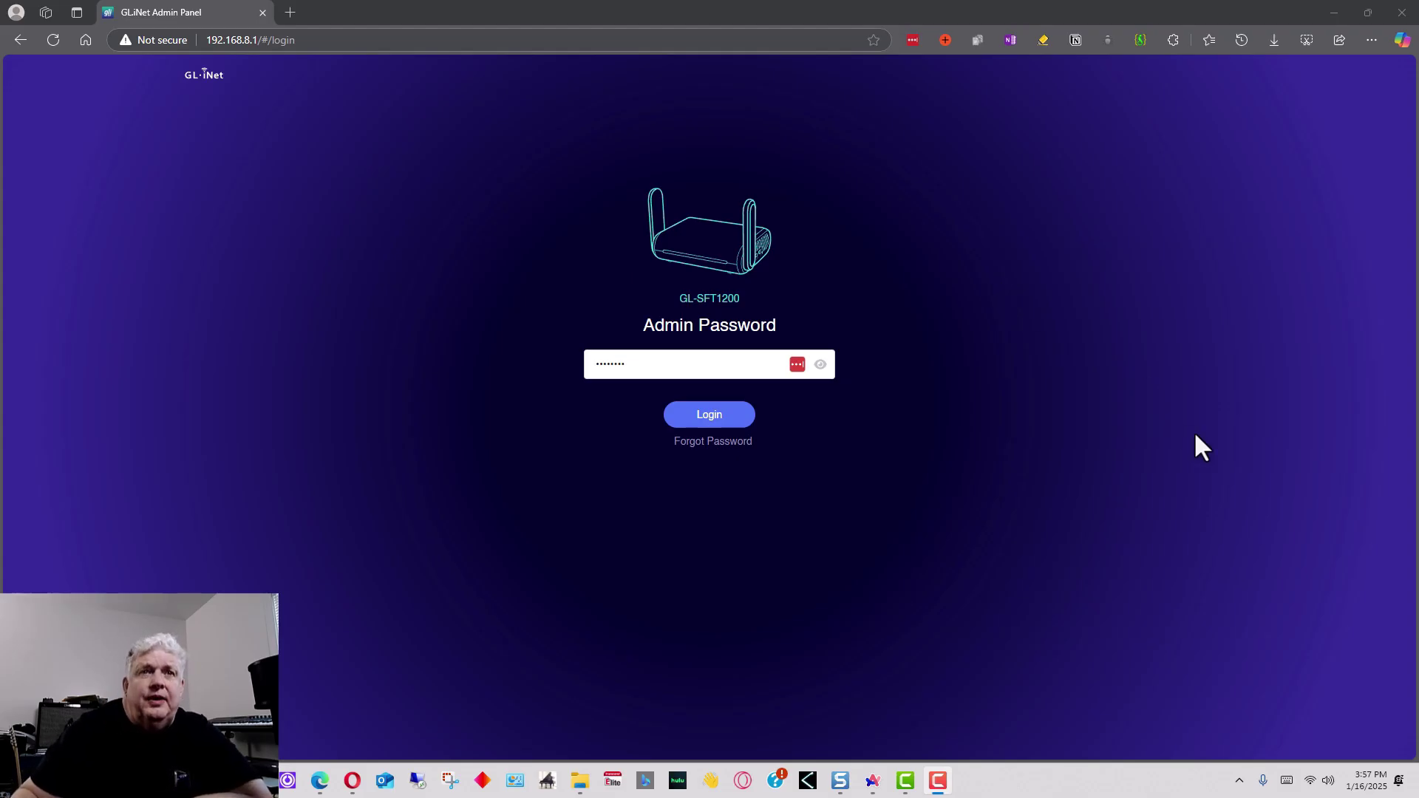
# - Check which Wi-Fi network the computer is connected to, then dismiss the network list
pyautogui.click(1310, 781)
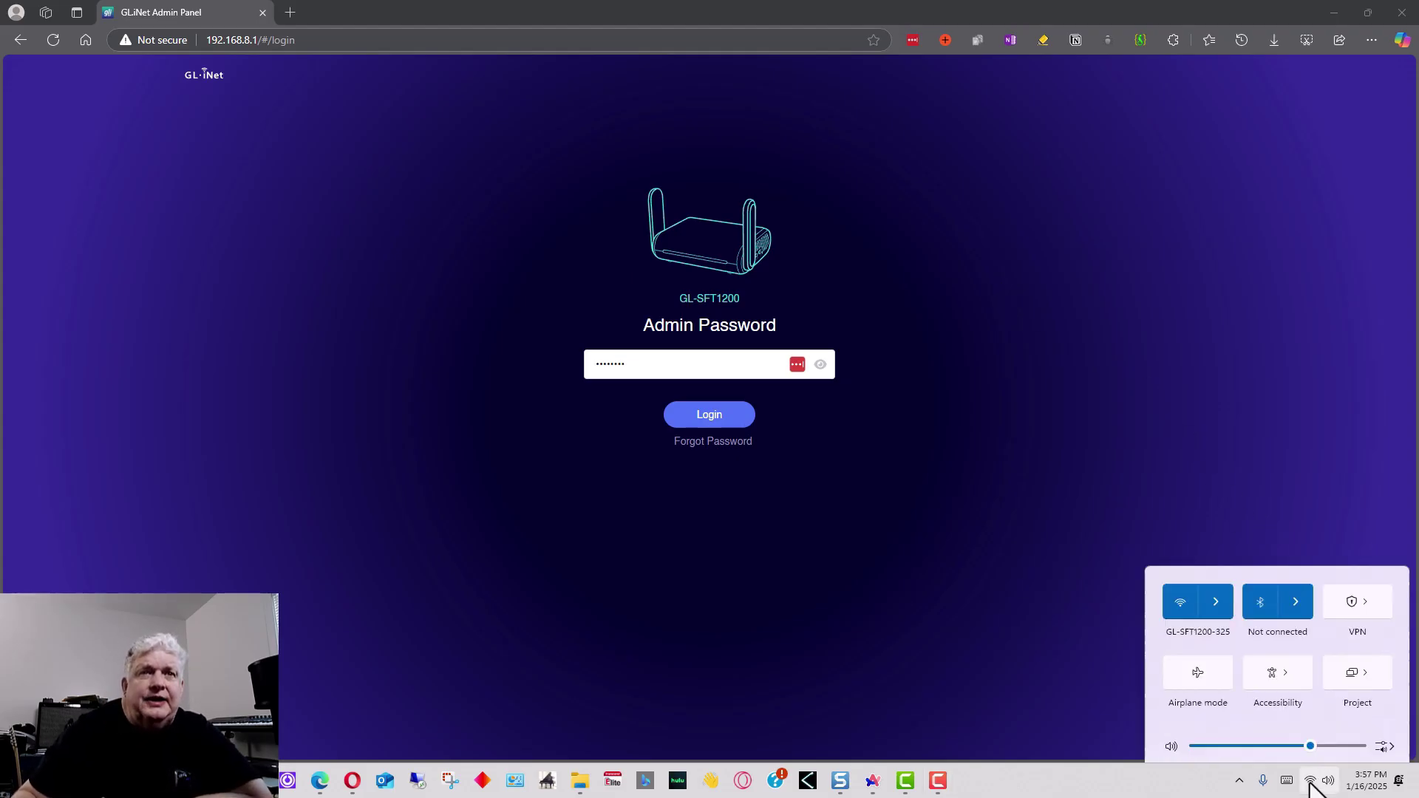
pyautogui.click(1217, 552)
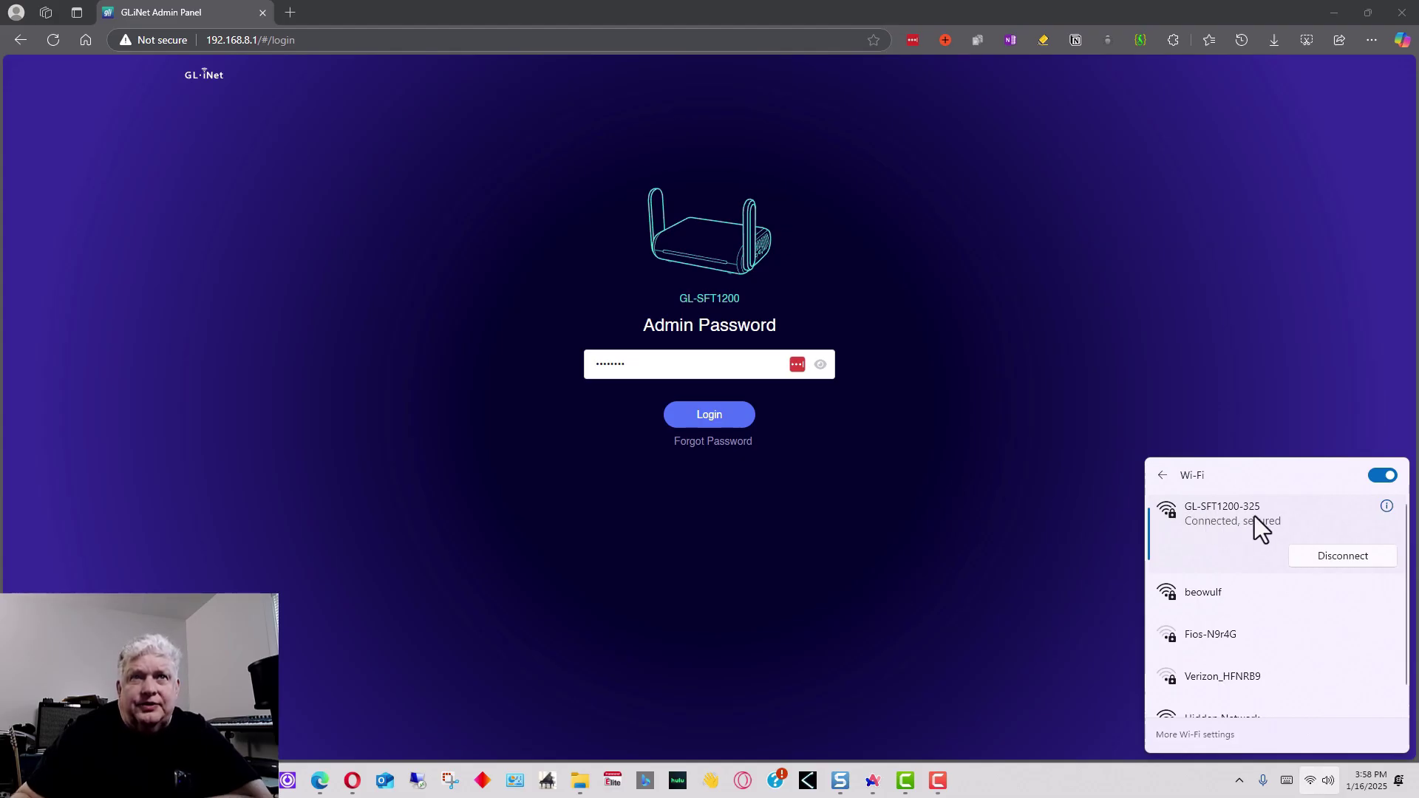
pyautogui.click(1117, 547)
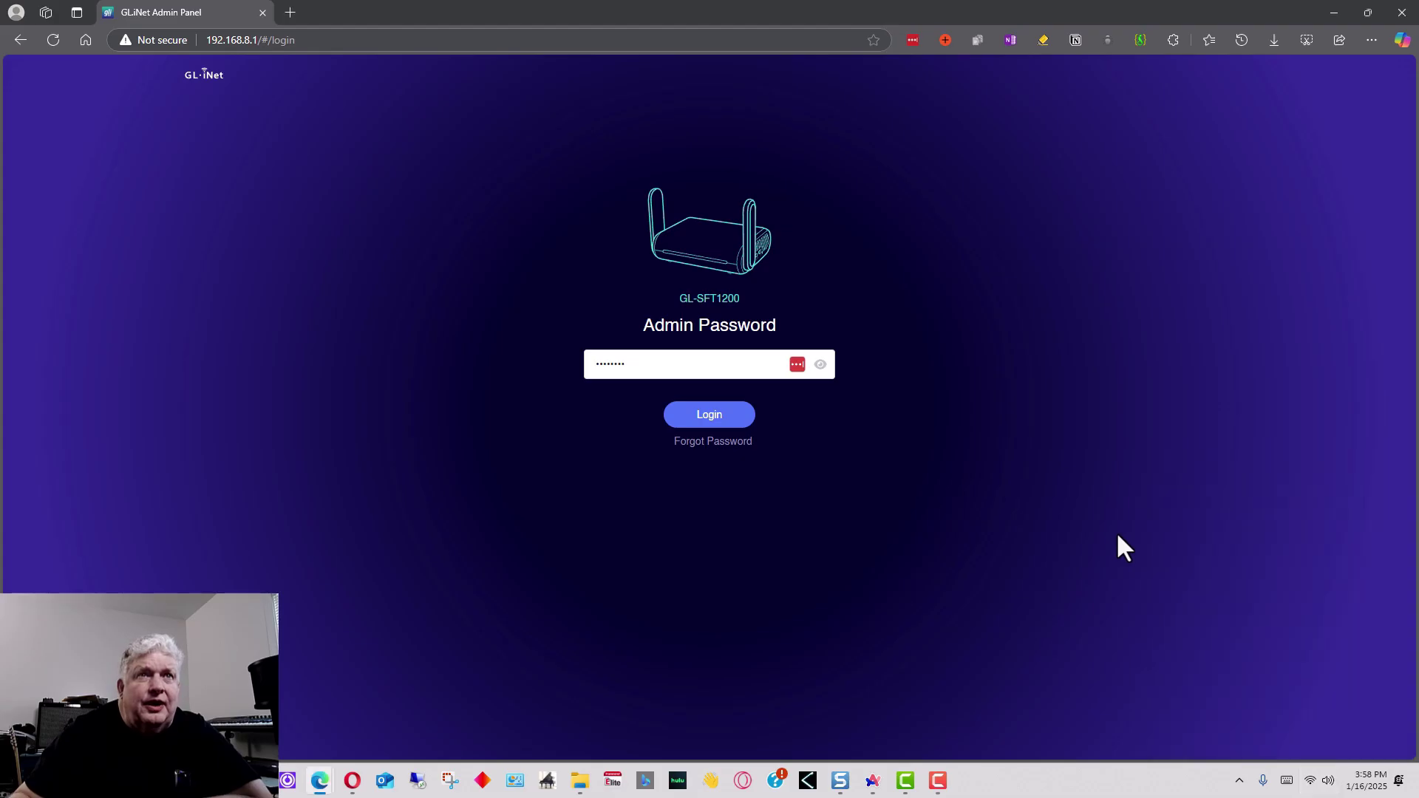
# - Log in to the router's admin panel with the prefilled password and review the internet connection overview
pyautogui.click(728, 423)
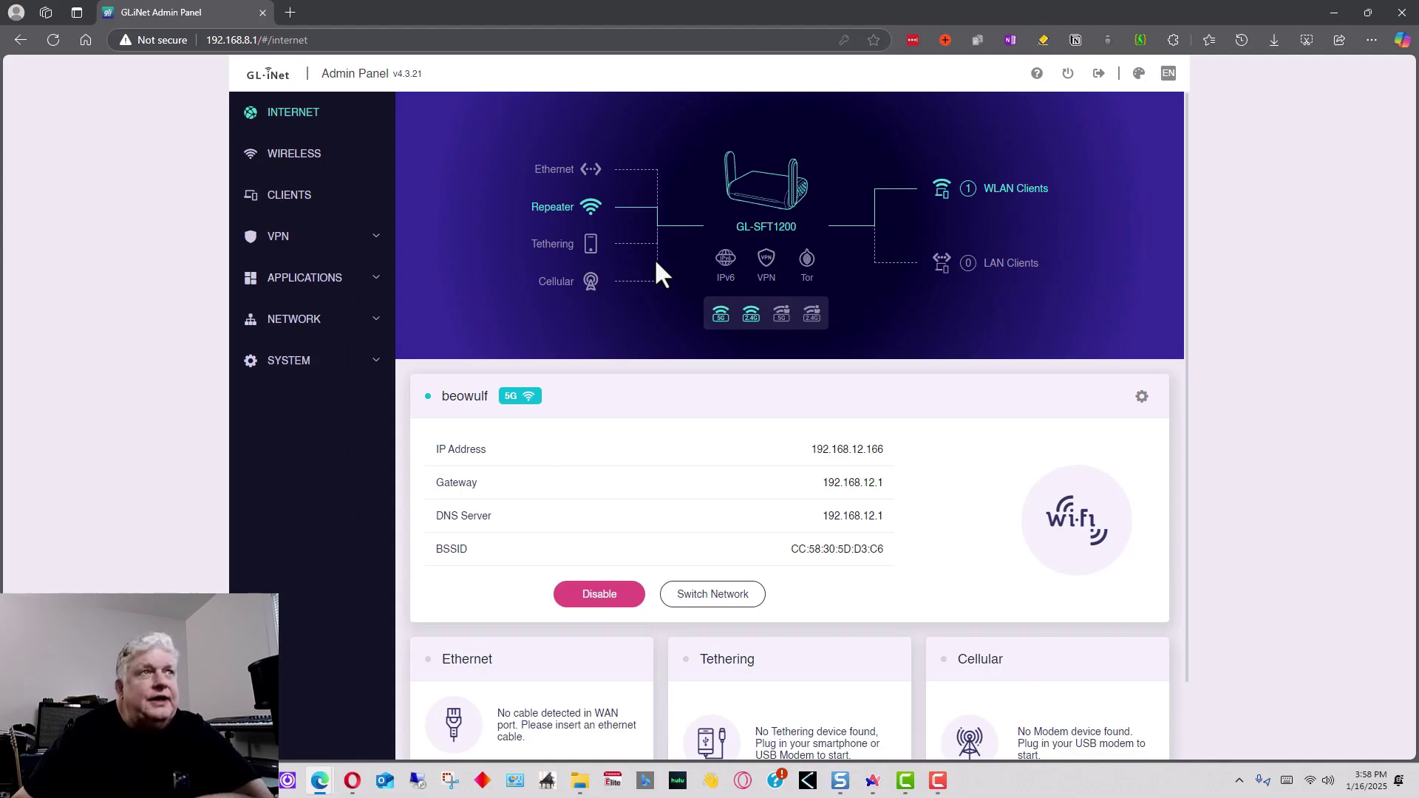
pyautogui.scroll(-1, 655, 263)
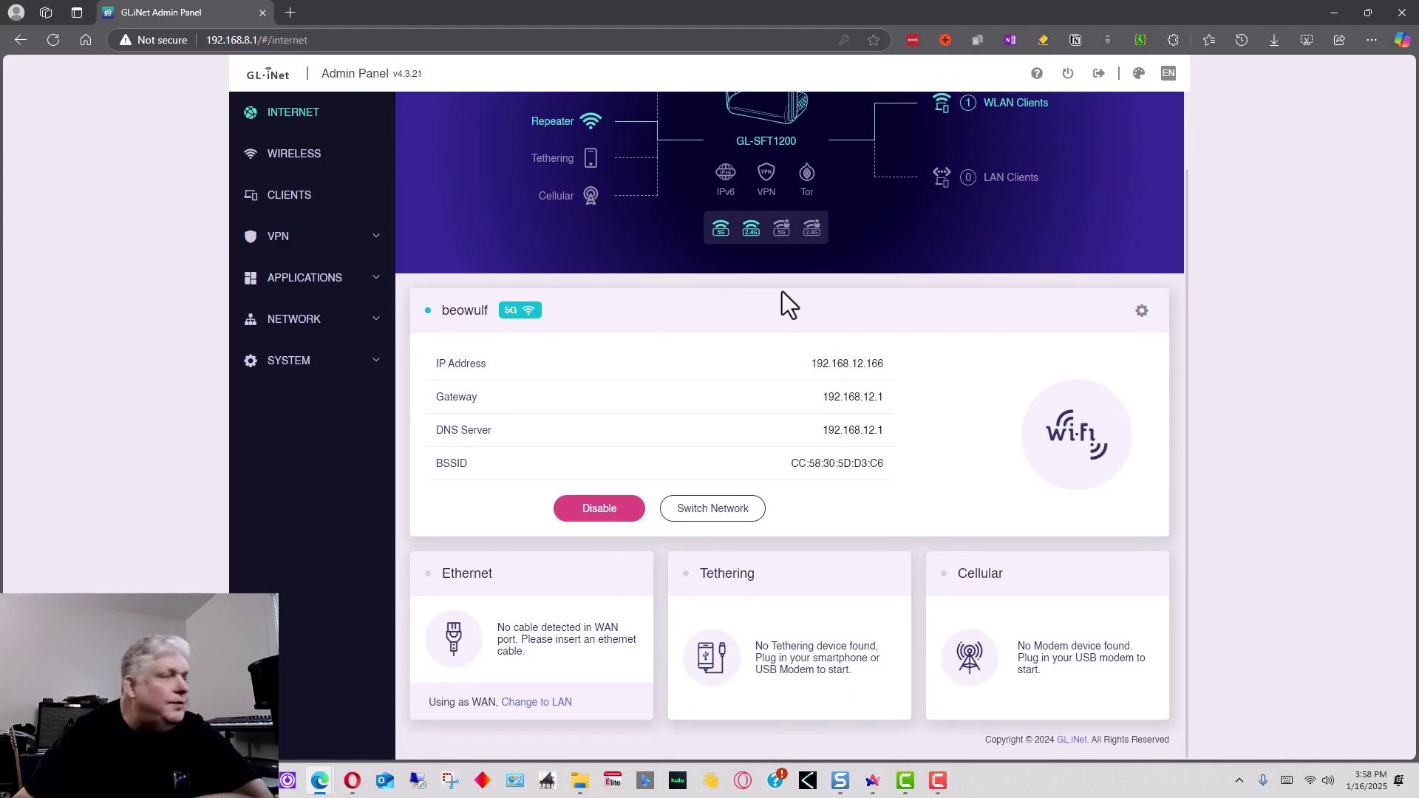
pyautogui.scroll(1, 781, 292)
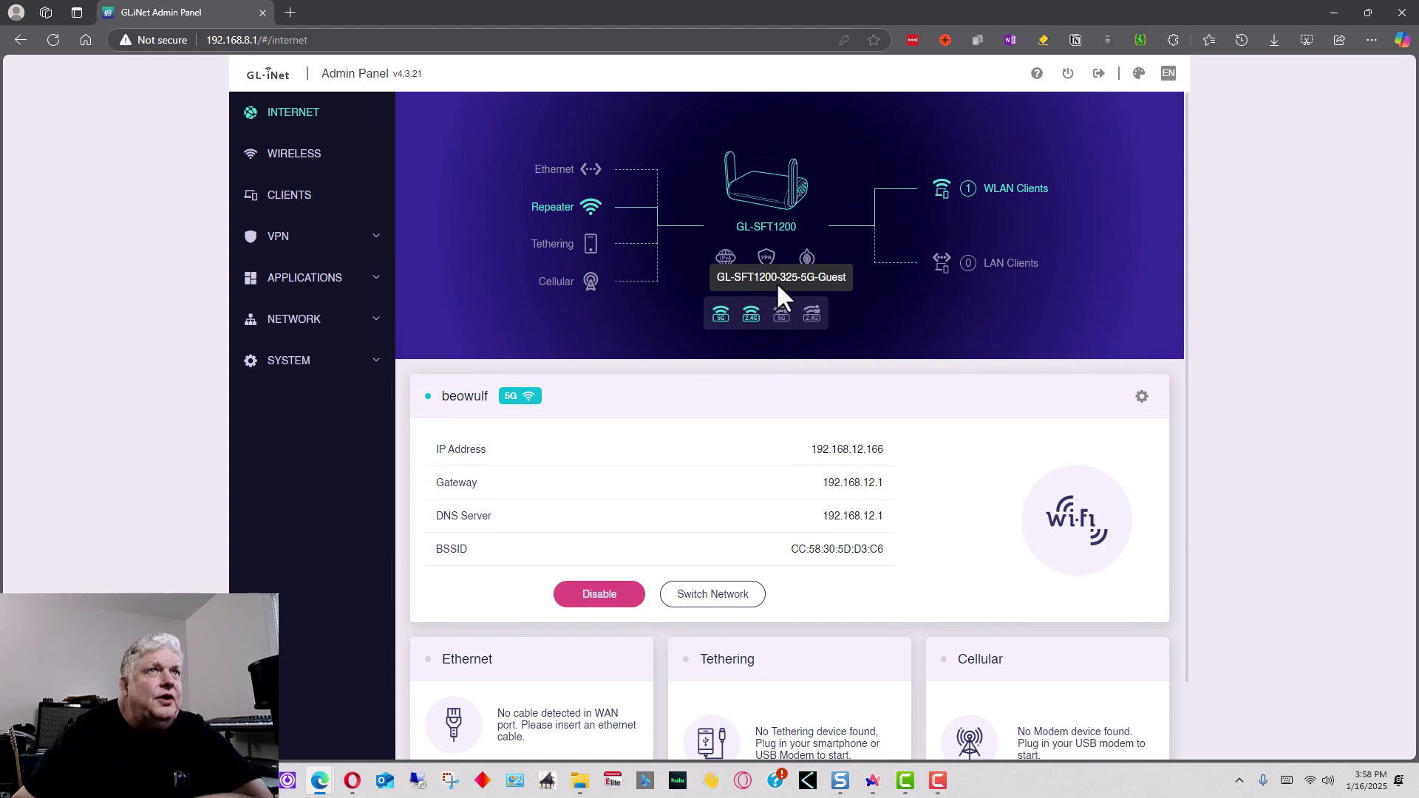
pyautogui.scroll(-1, 828, 388)
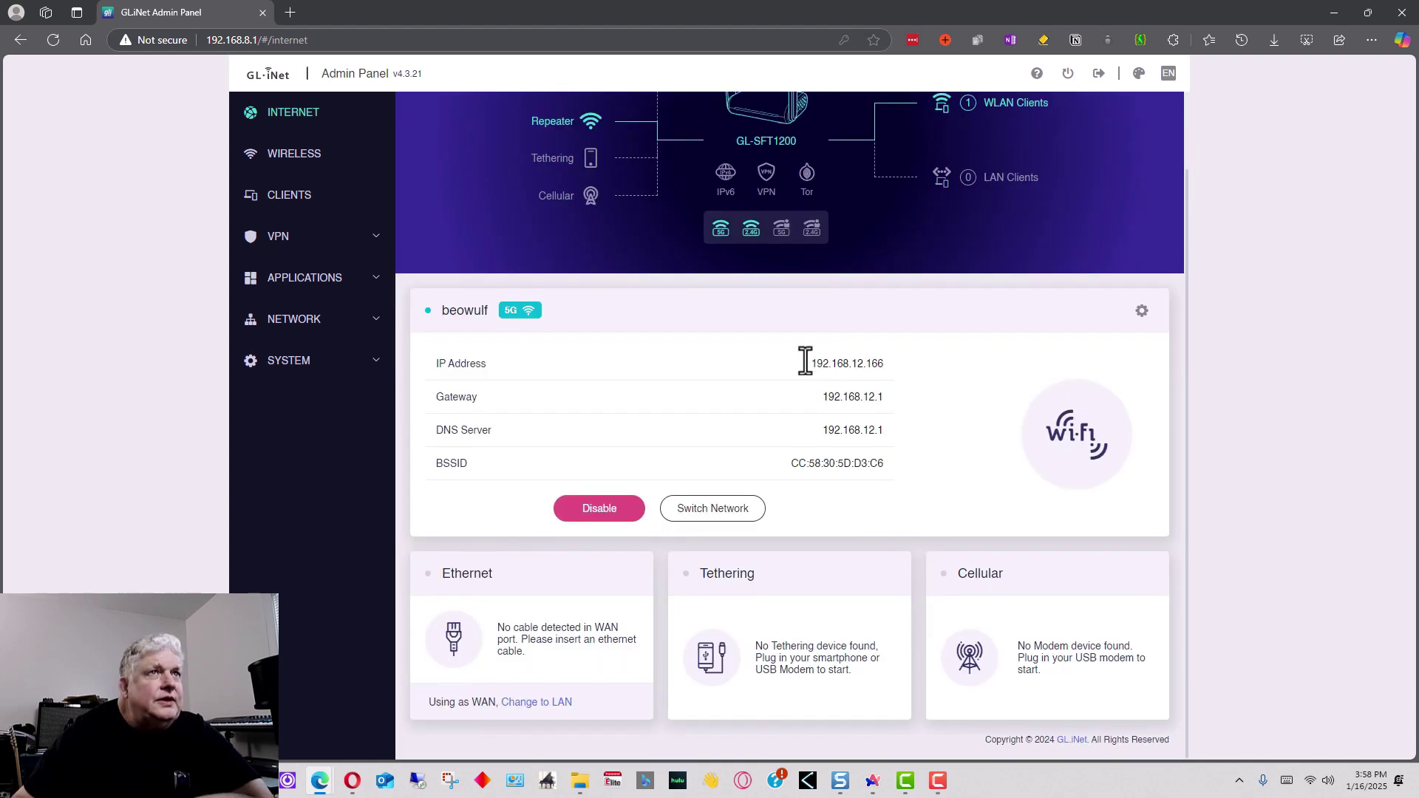
pyautogui.scroll(1, 745, 331)
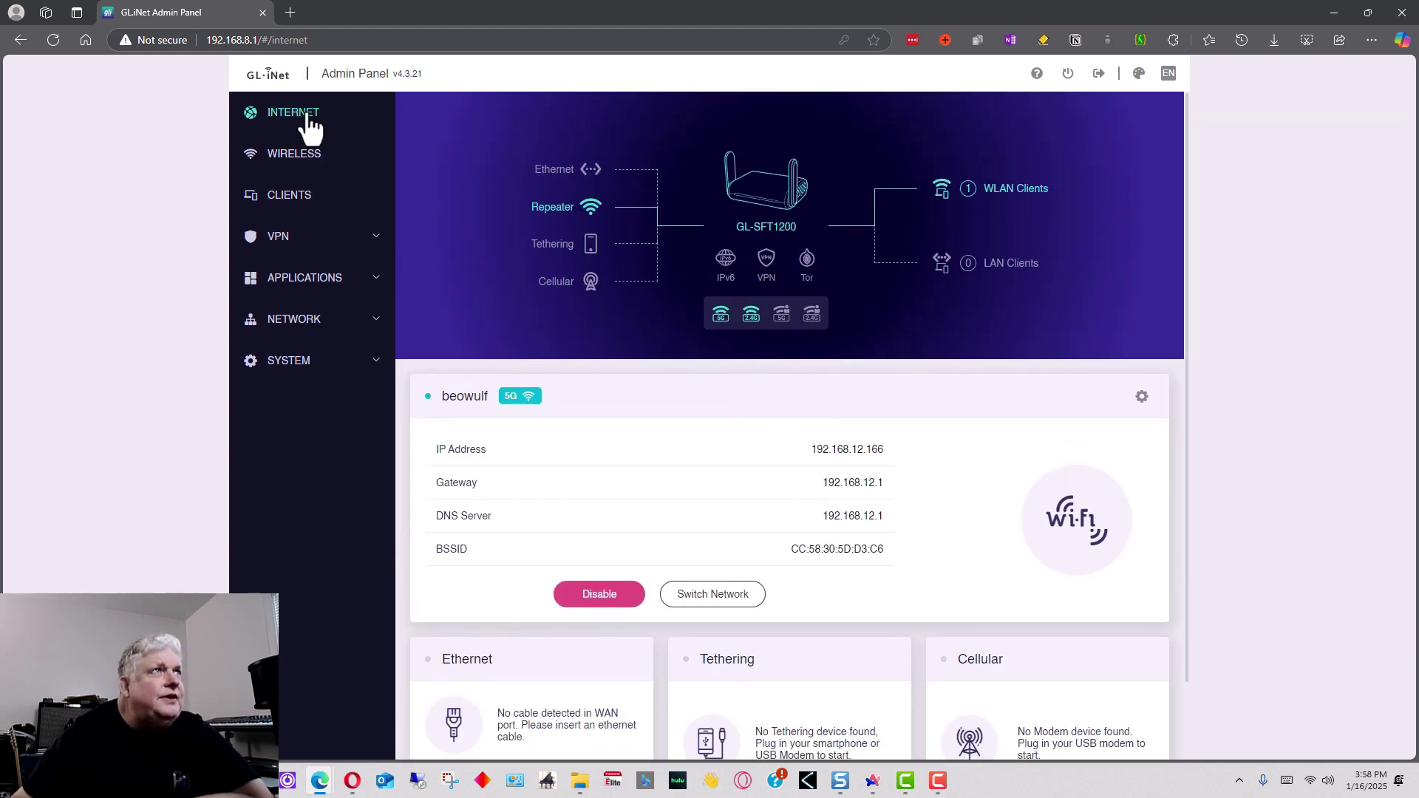
pyautogui.scroll(-1, 641, 330)
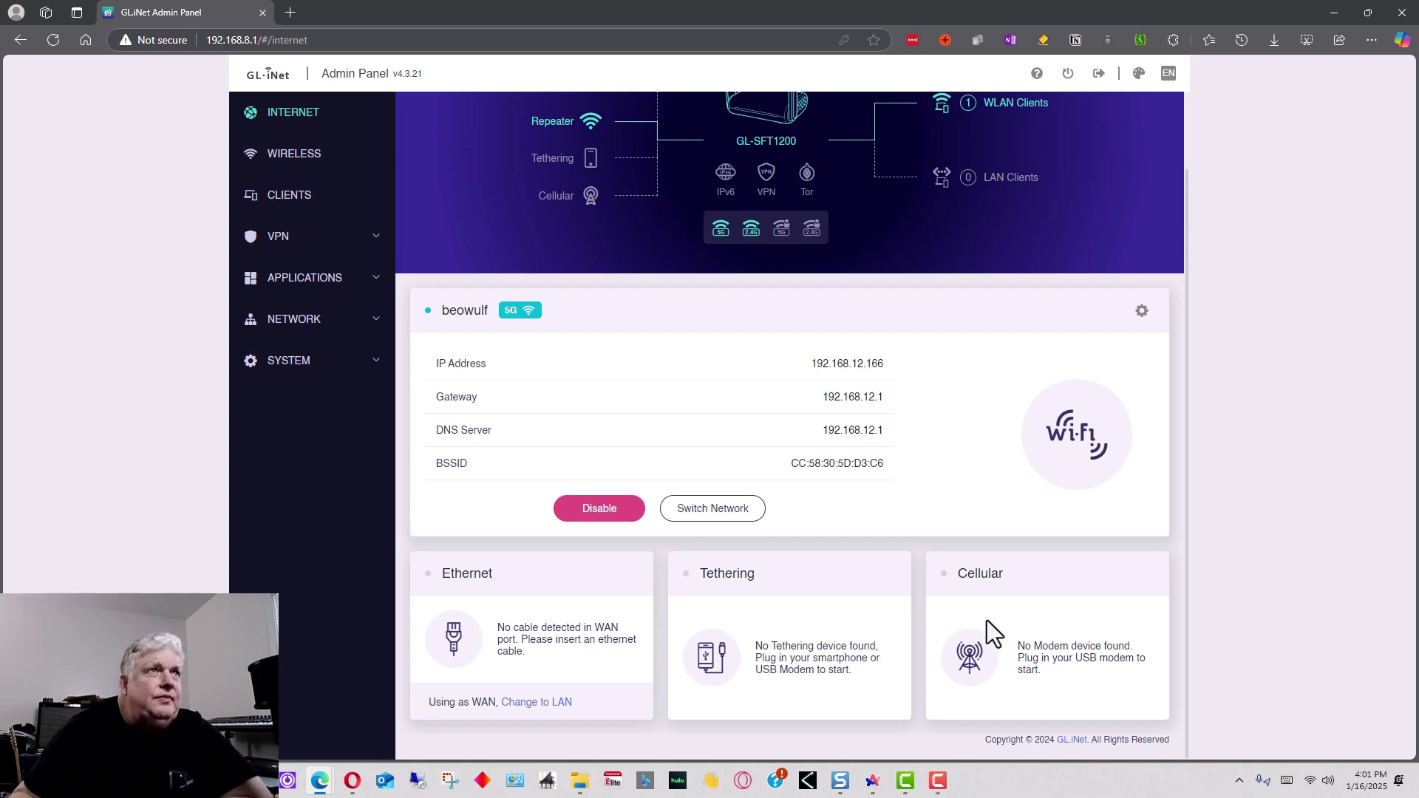
pyautogui.scroll(2, 827, 528)
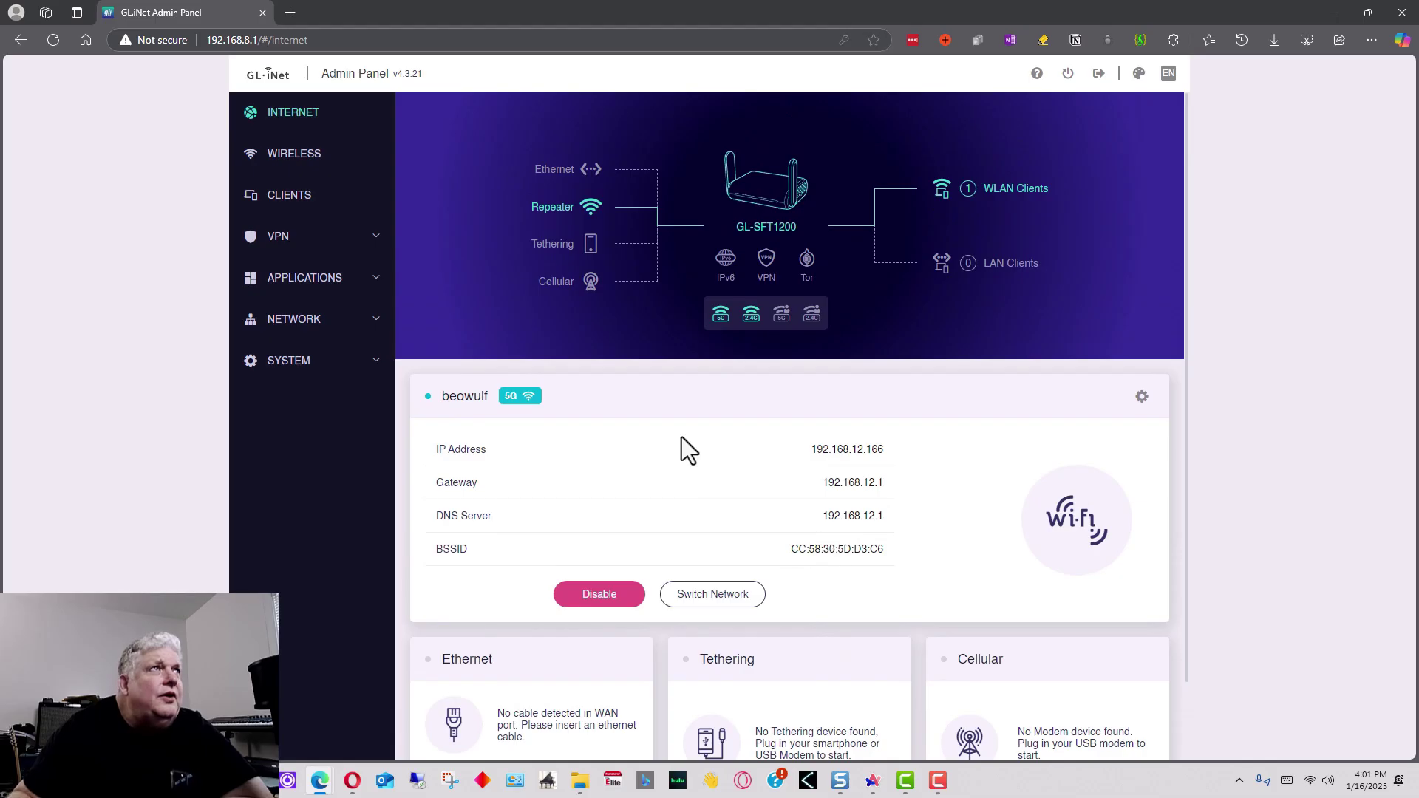
# - Review the router's wireless settings for both the 5GHz and the 2.4GHz WiFi networks
pyautogui.click(307, 156)
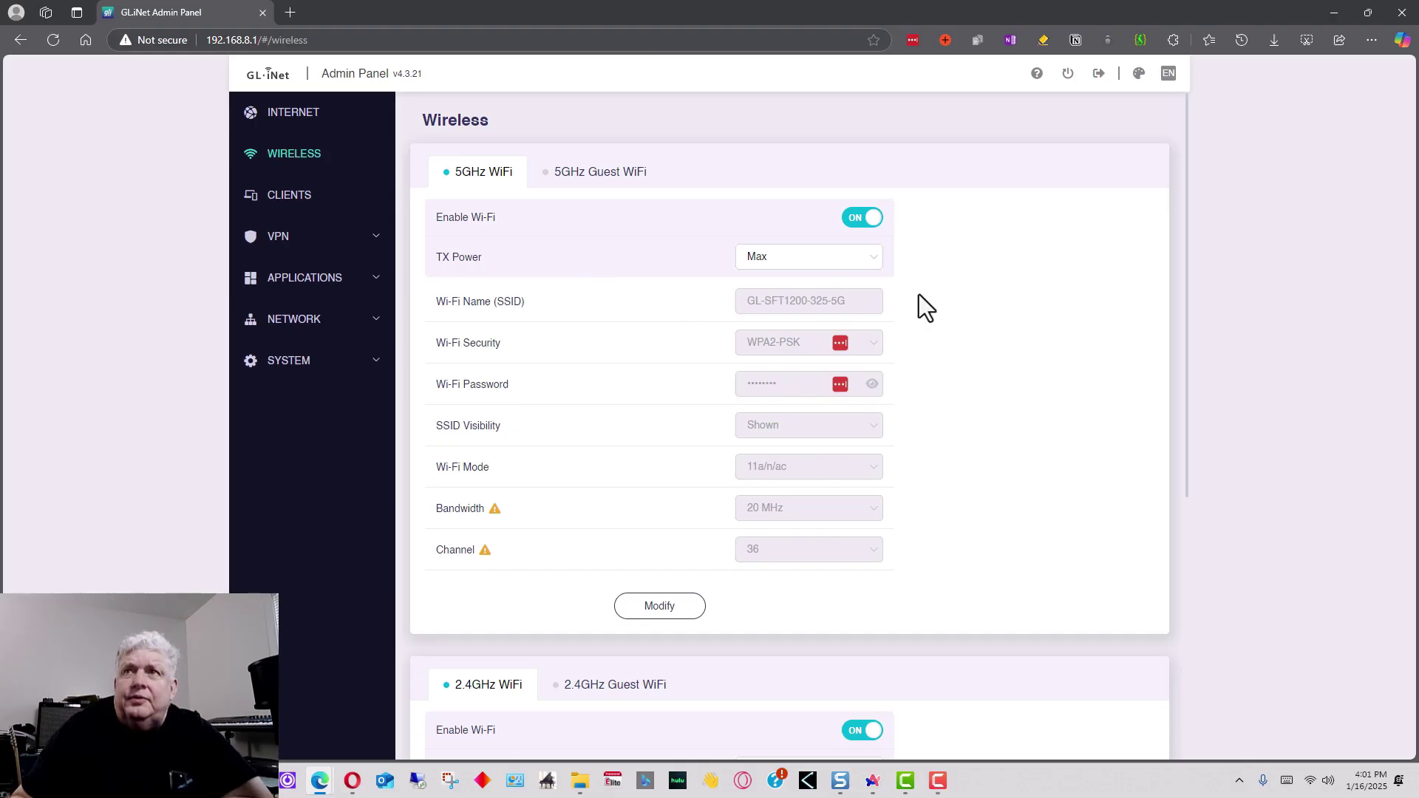
pyautogui.press('F10')
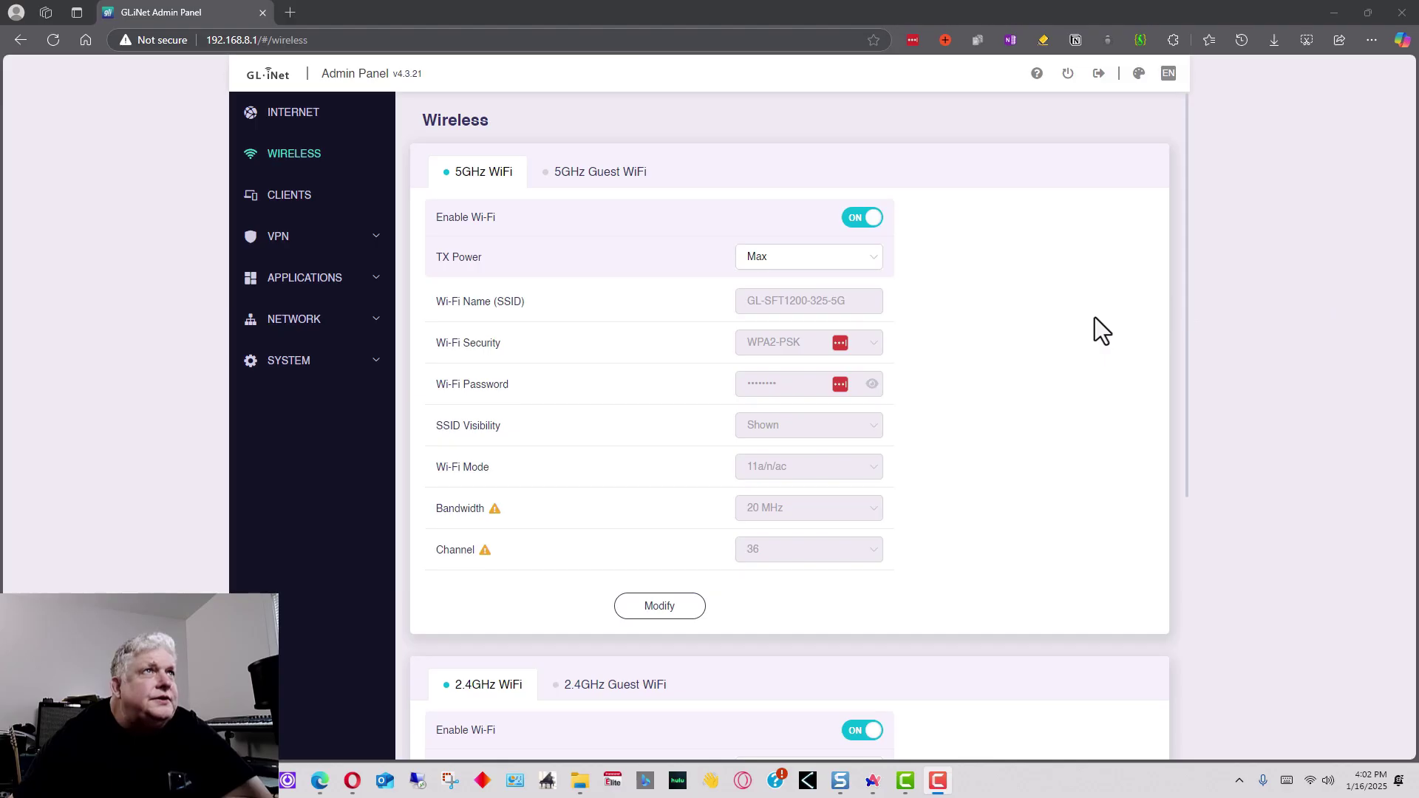
pyautogui.scroll(-5, 1094, 316)
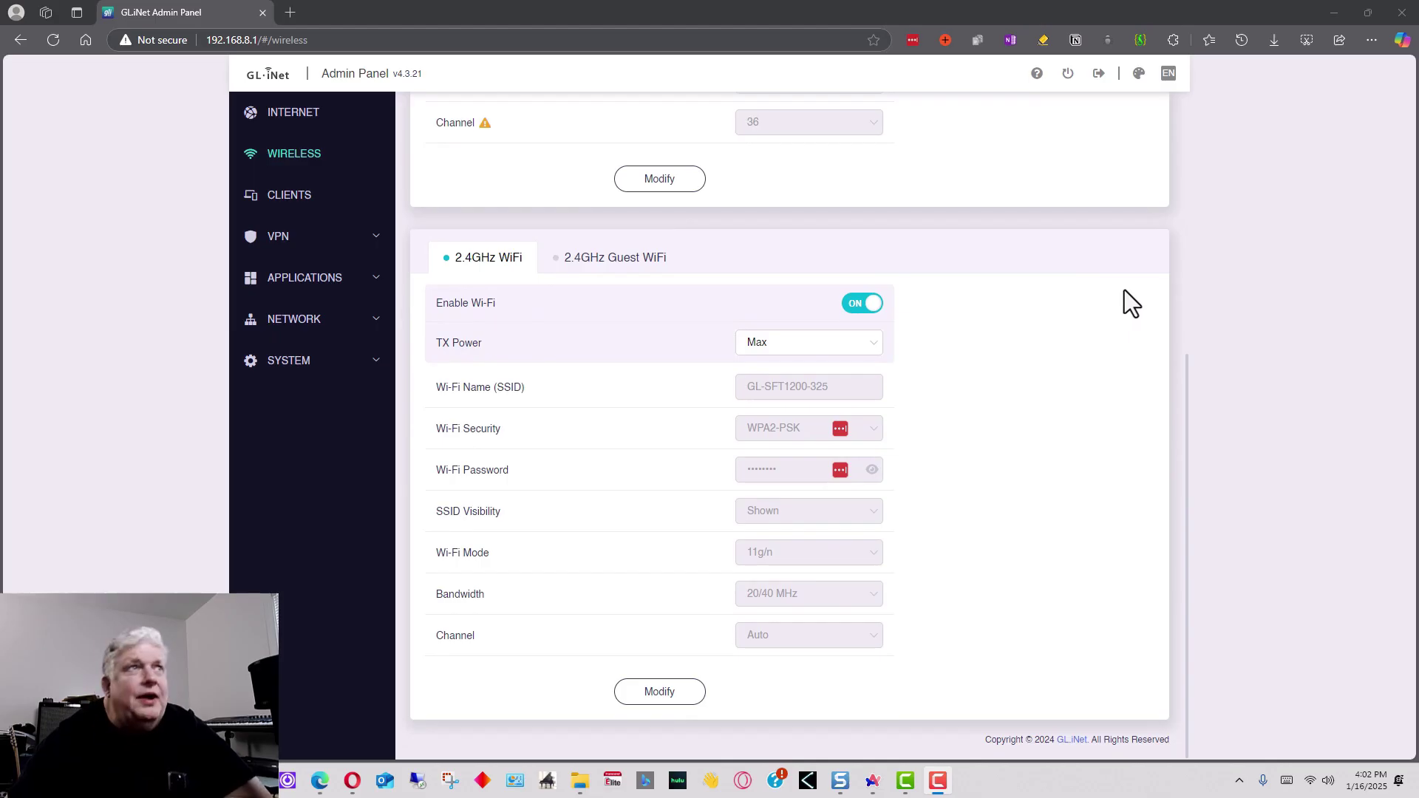
pyautogui.scroll(4, 1083, 279)
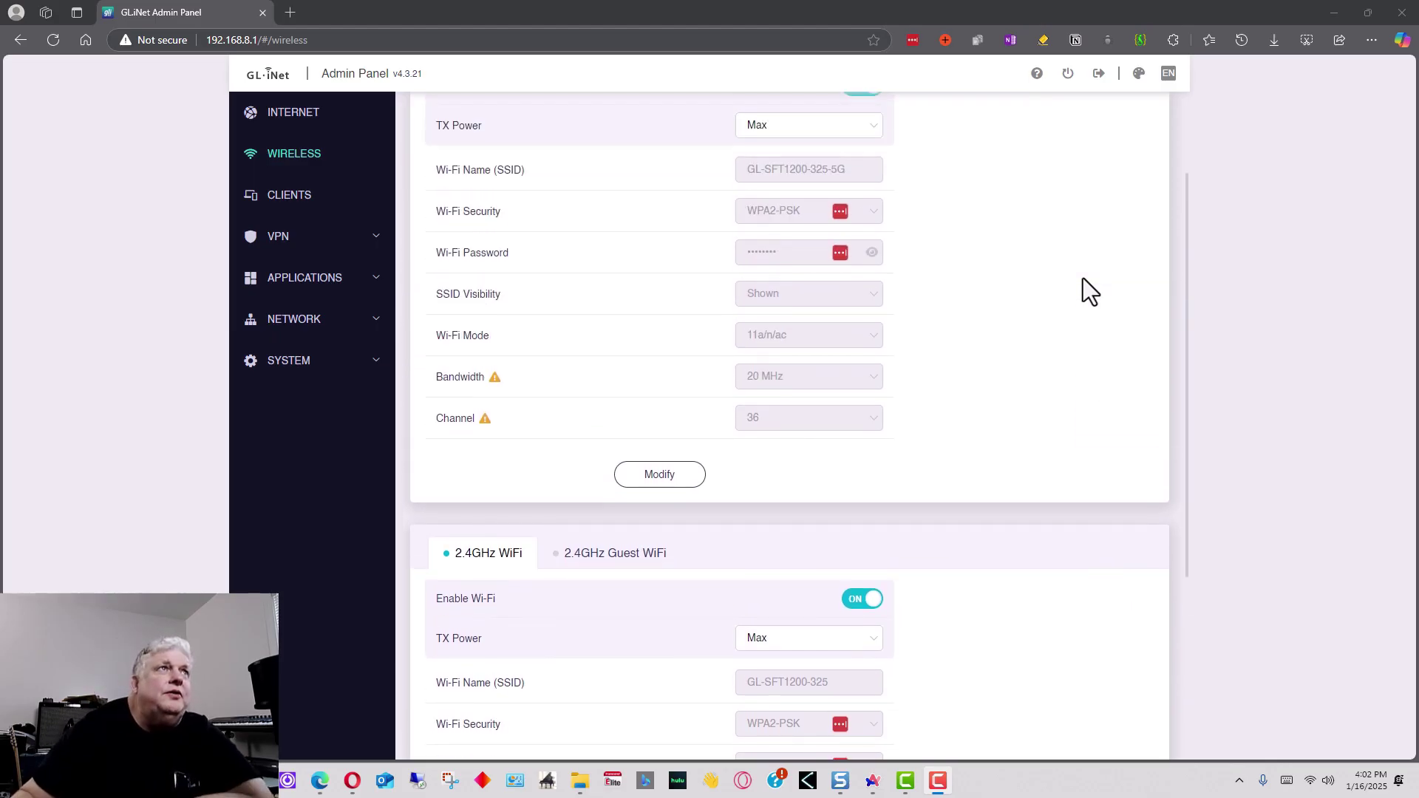
pyautogui.scroll(2, 1083, 275)
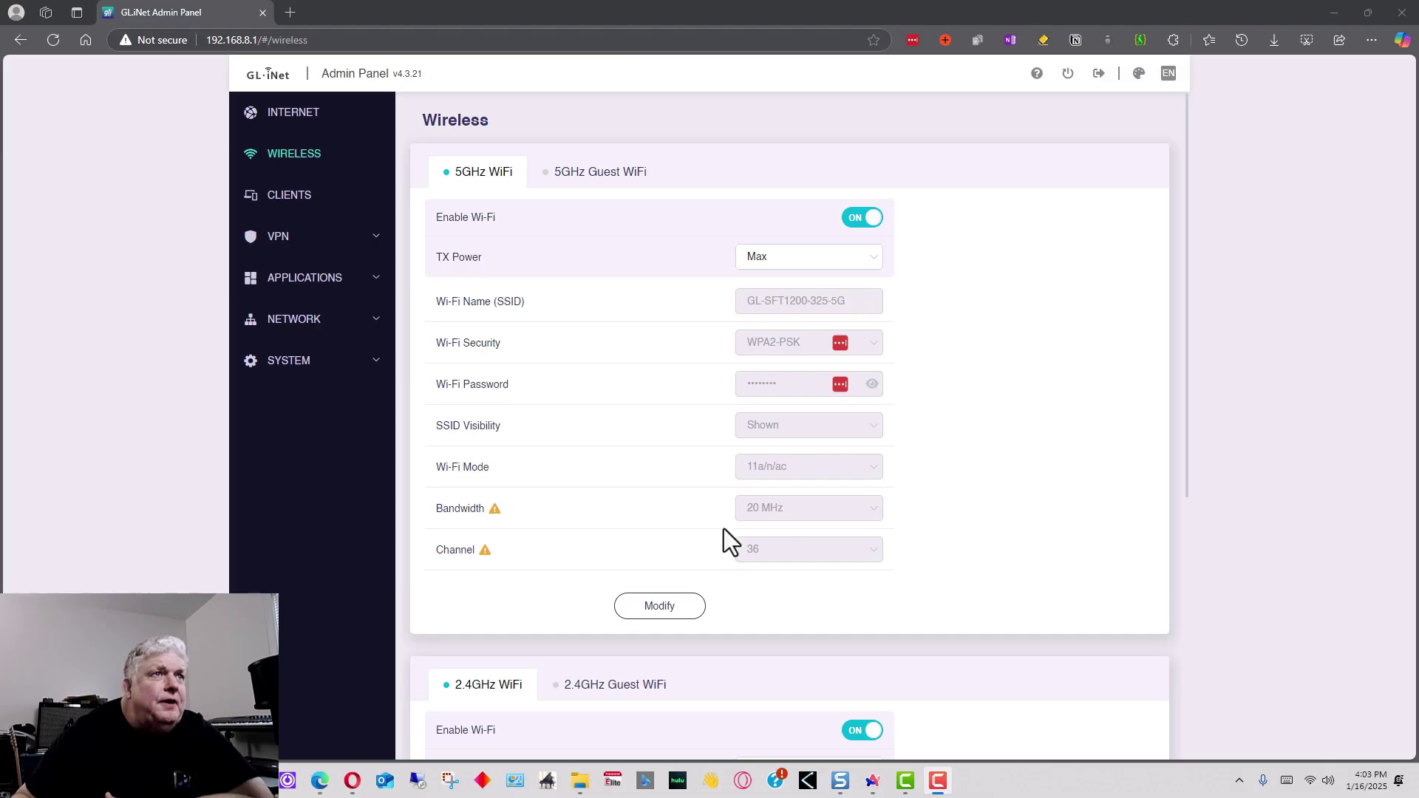
# - Open the 5GHz WiFi settings for editing, cancel without changes, and look over the 2.4GHz WiFi section
pyautogui.click(678, 619)
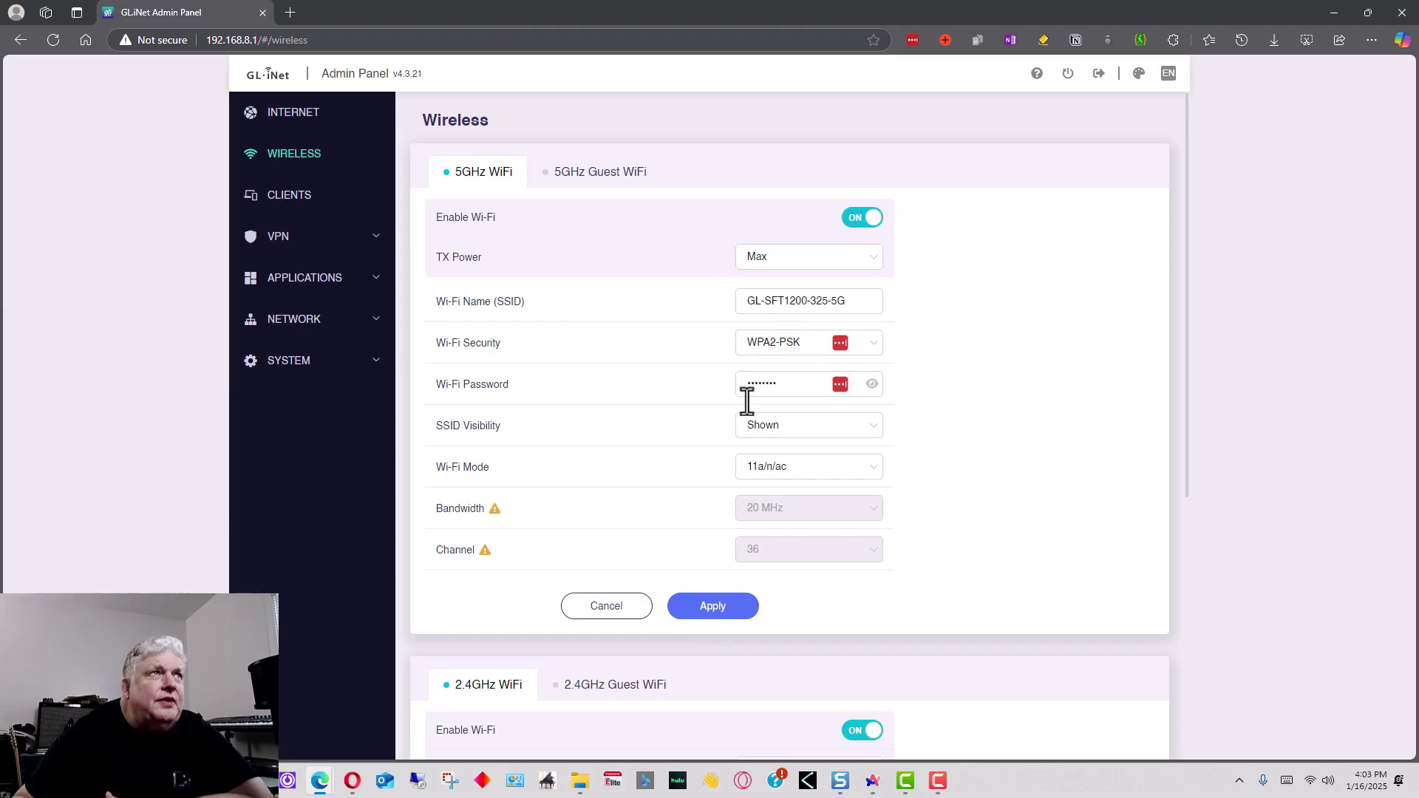
pyautogui.click(626, 610)
pyautogui.scroll(-2, 624, 496)
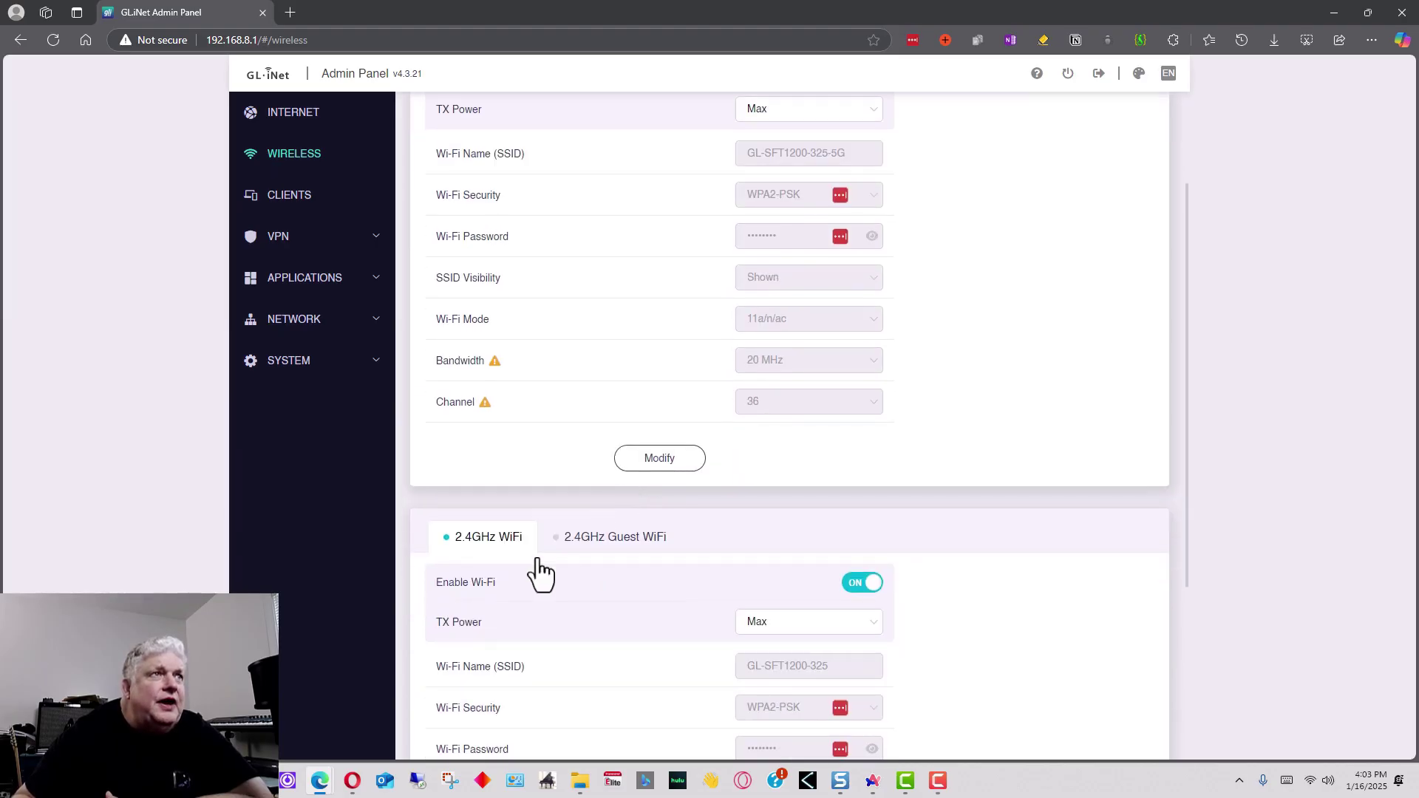
pyautogui.scroll(-2, 498, 565)
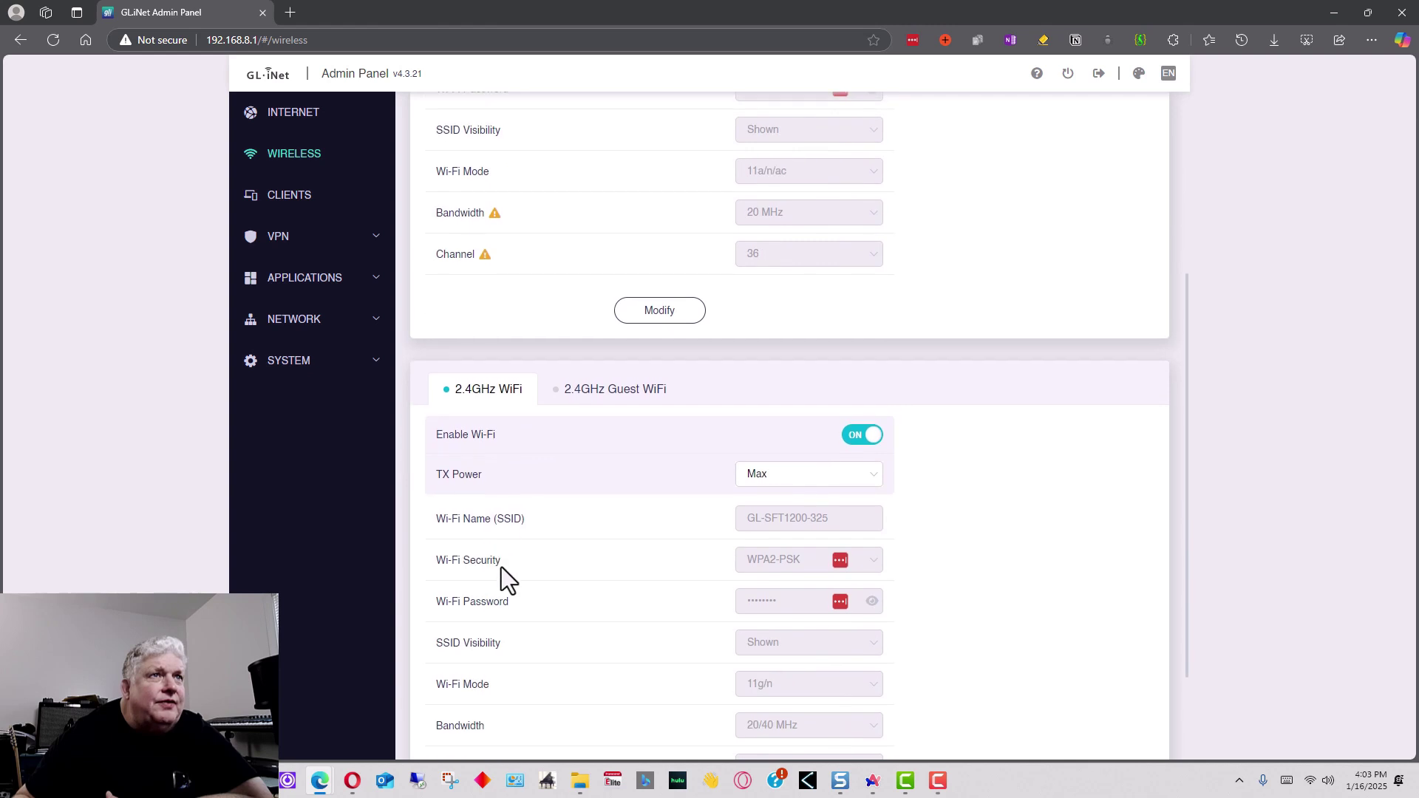
pyautogui.scroll(4, 513, 577)
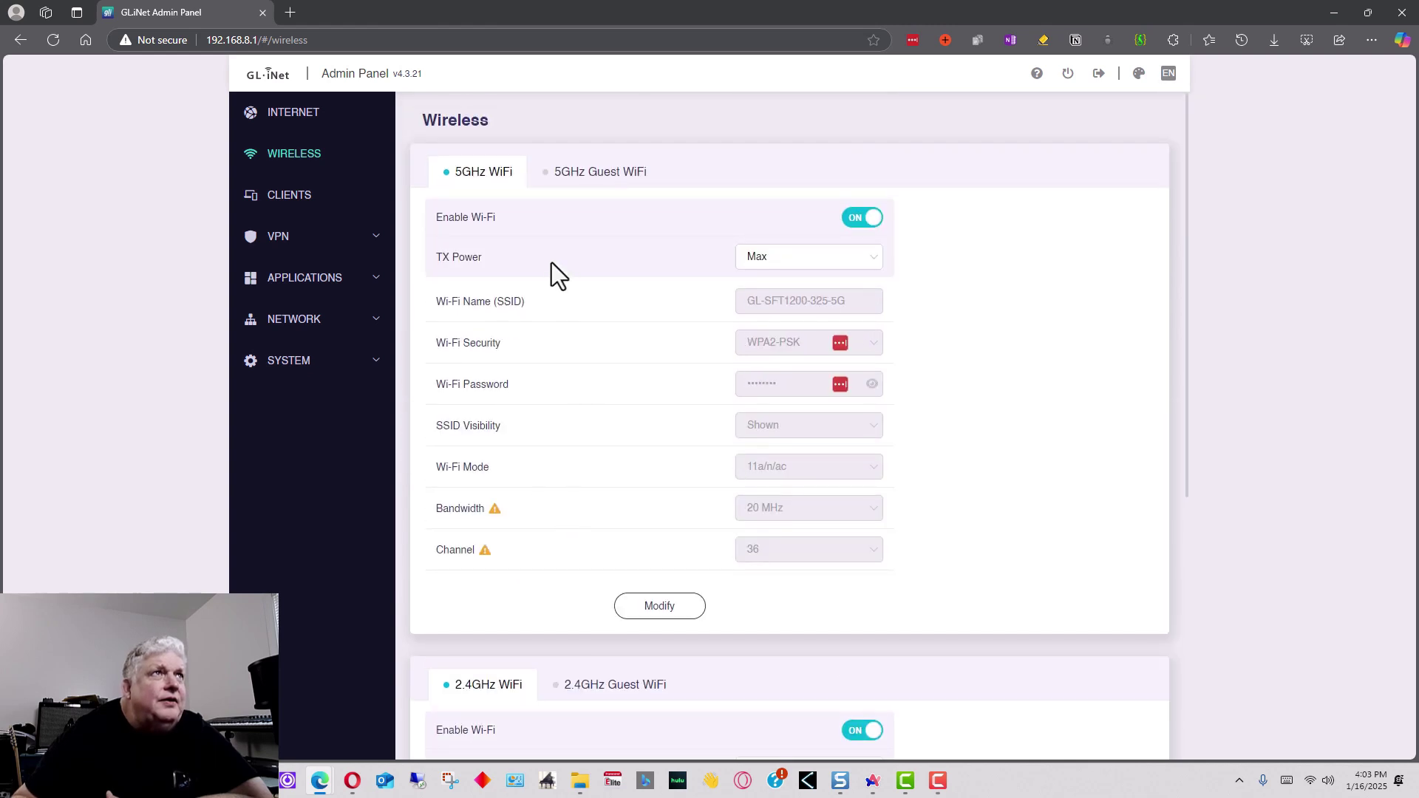
# - Compare the 5GHz Guest WiFi settings with the main 5GHz WiFi settings and return to the main network
pyautogui.click(618, 176)
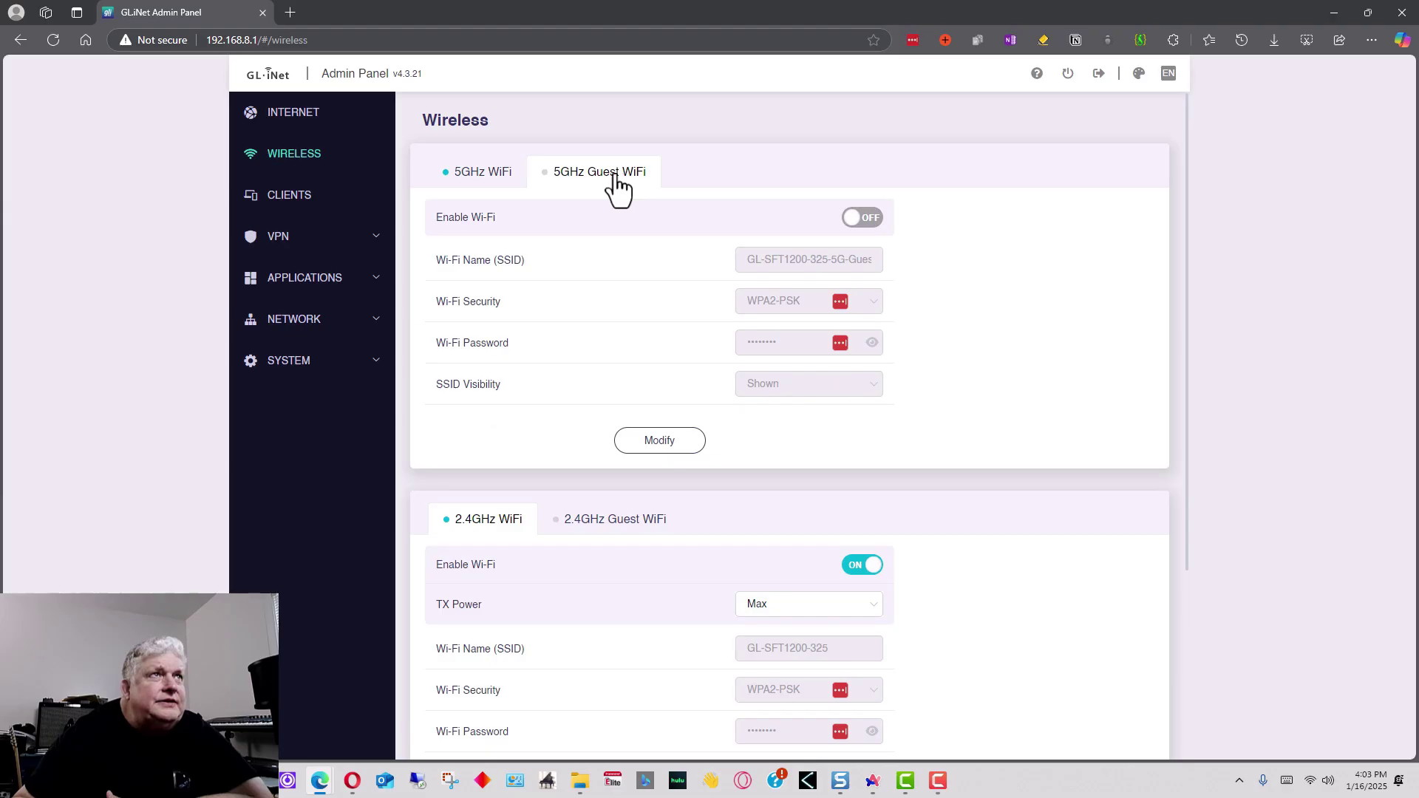
pyautogui.click(484, 181)
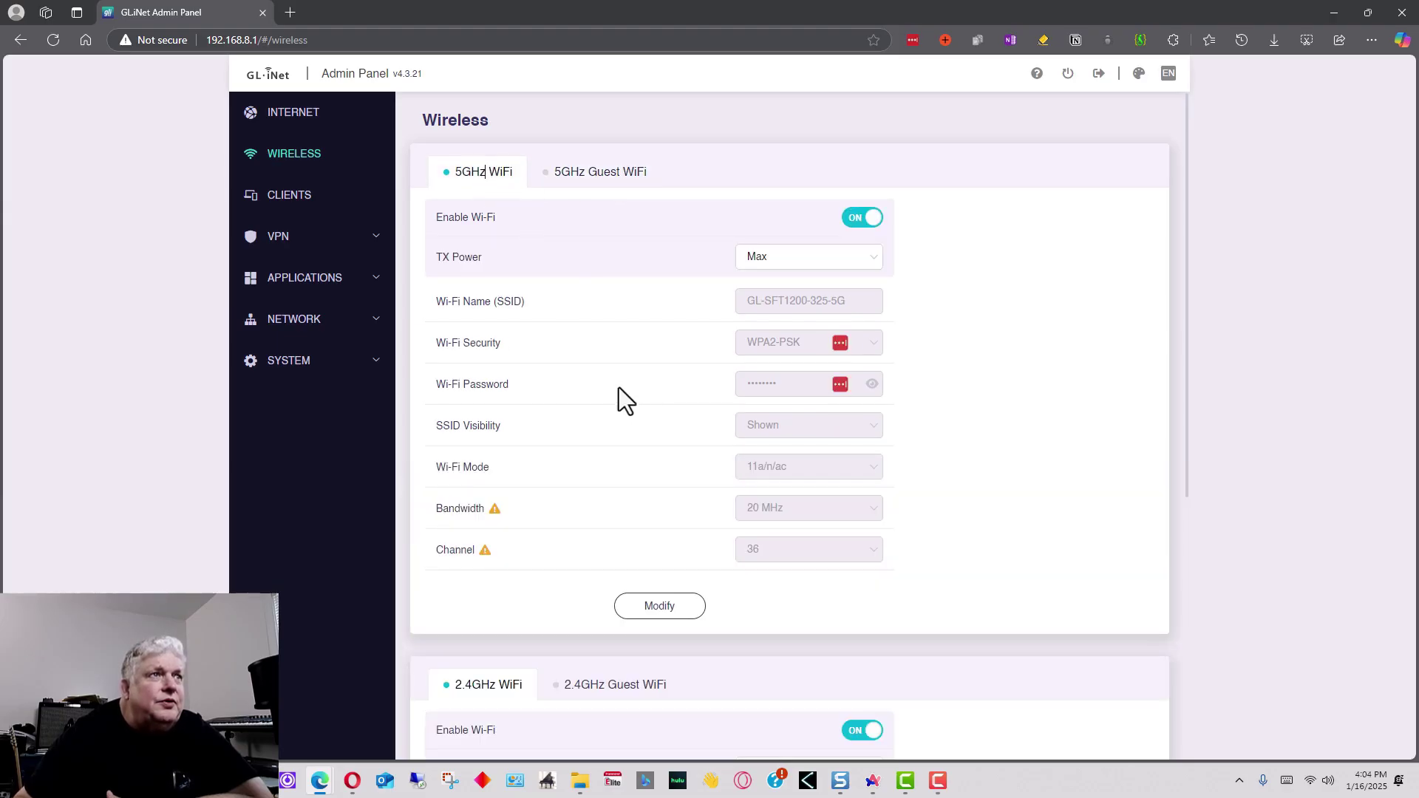
pyautogui.click(621, 190)
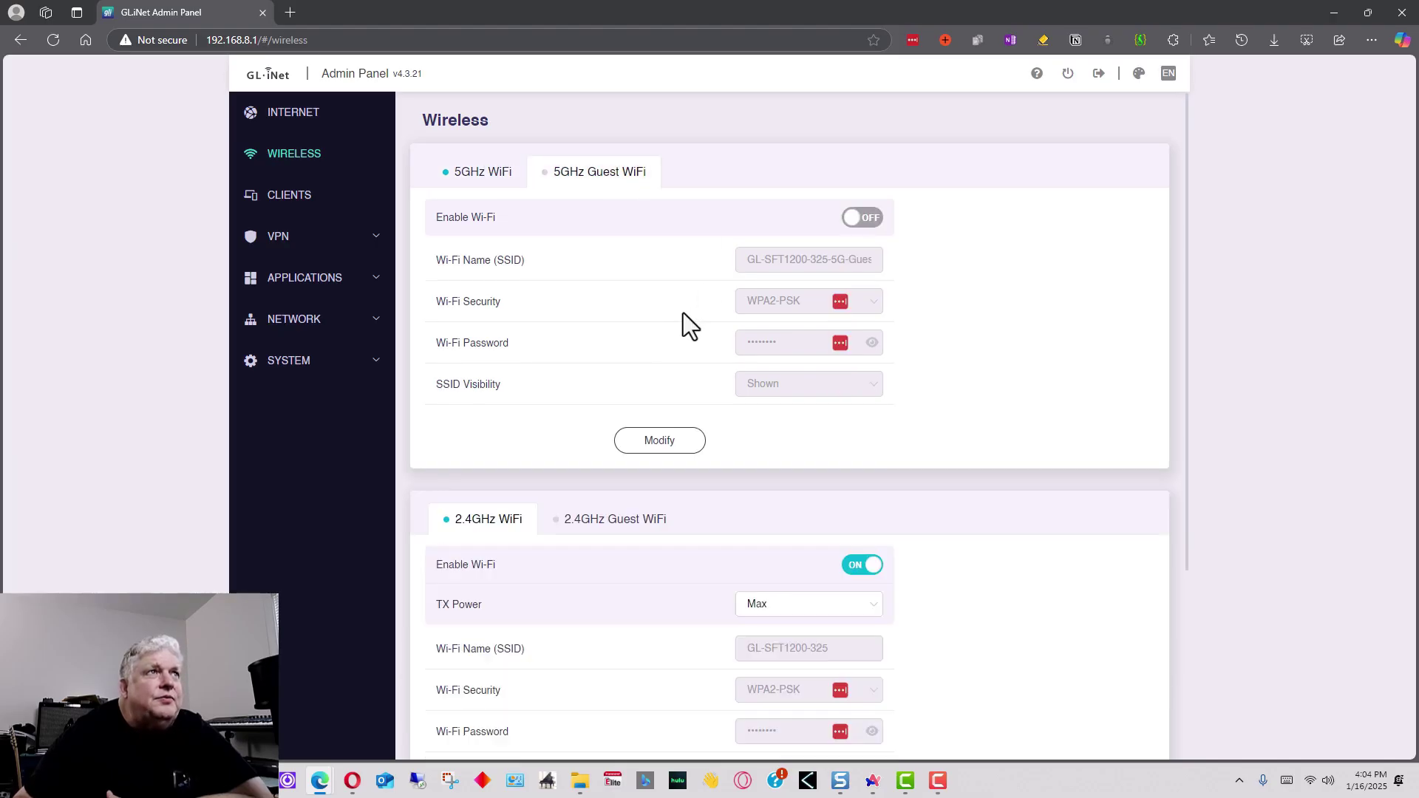
pyautogui.click(485, 185)
pyautogui.scroll(-3, 556, 307)
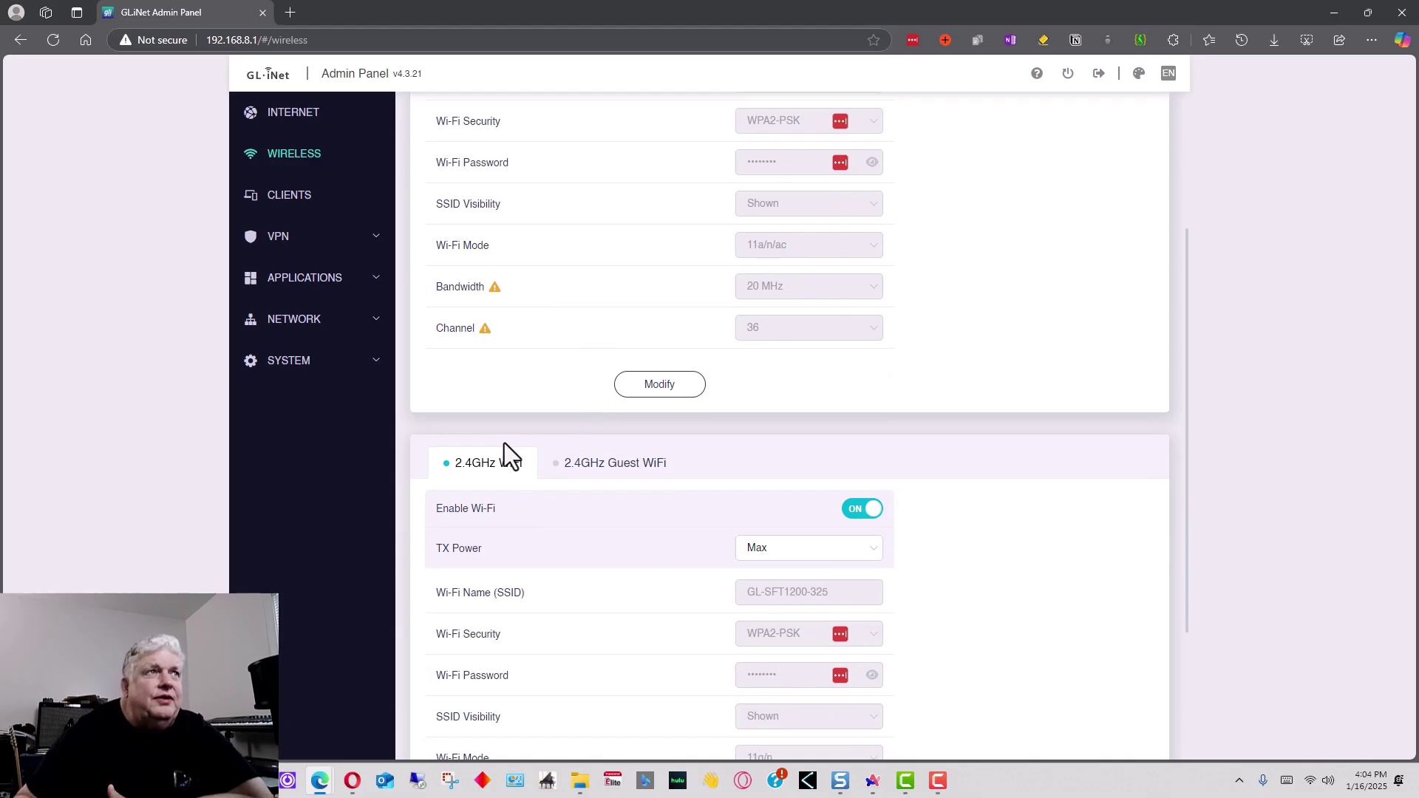
pyautogui.scroll(3, 517, 347)
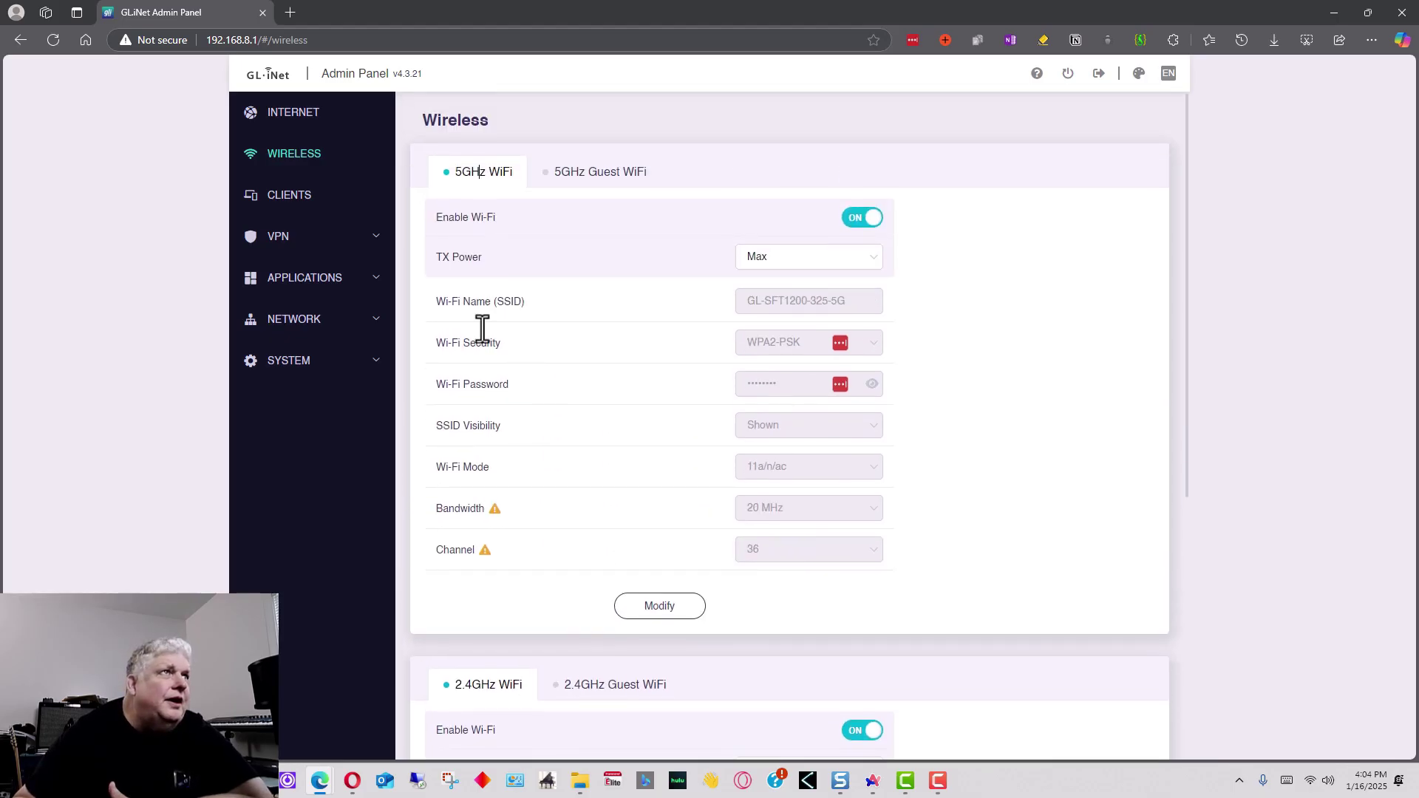
pyautogui.scroll(-1, 443, 288)
# - View the router's lists of online and offline clients
pyautogui.click(305, 209)
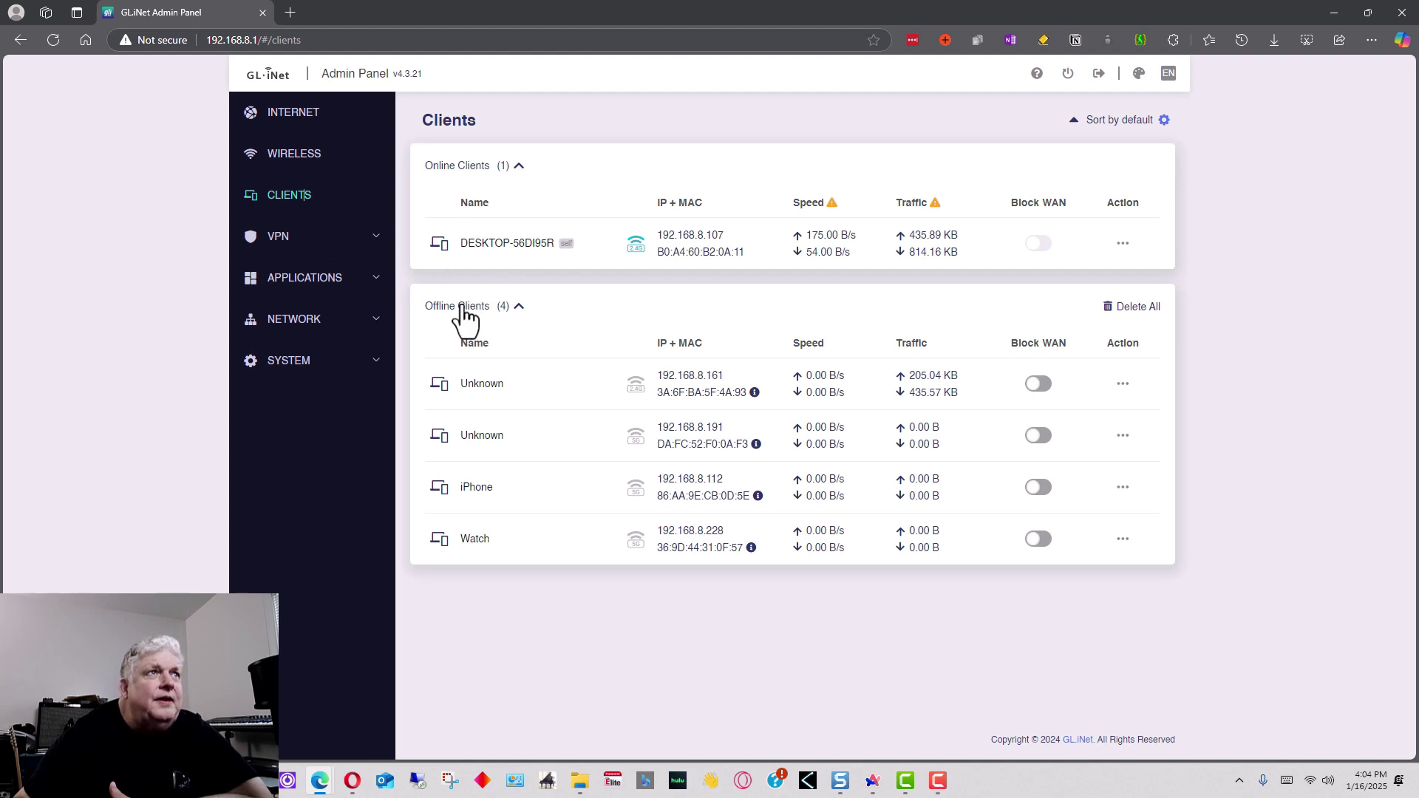
# - Look at the router's VPN options, viewing the OpenVPN Client and the Tor settings
pyautogui.click(296, 251)
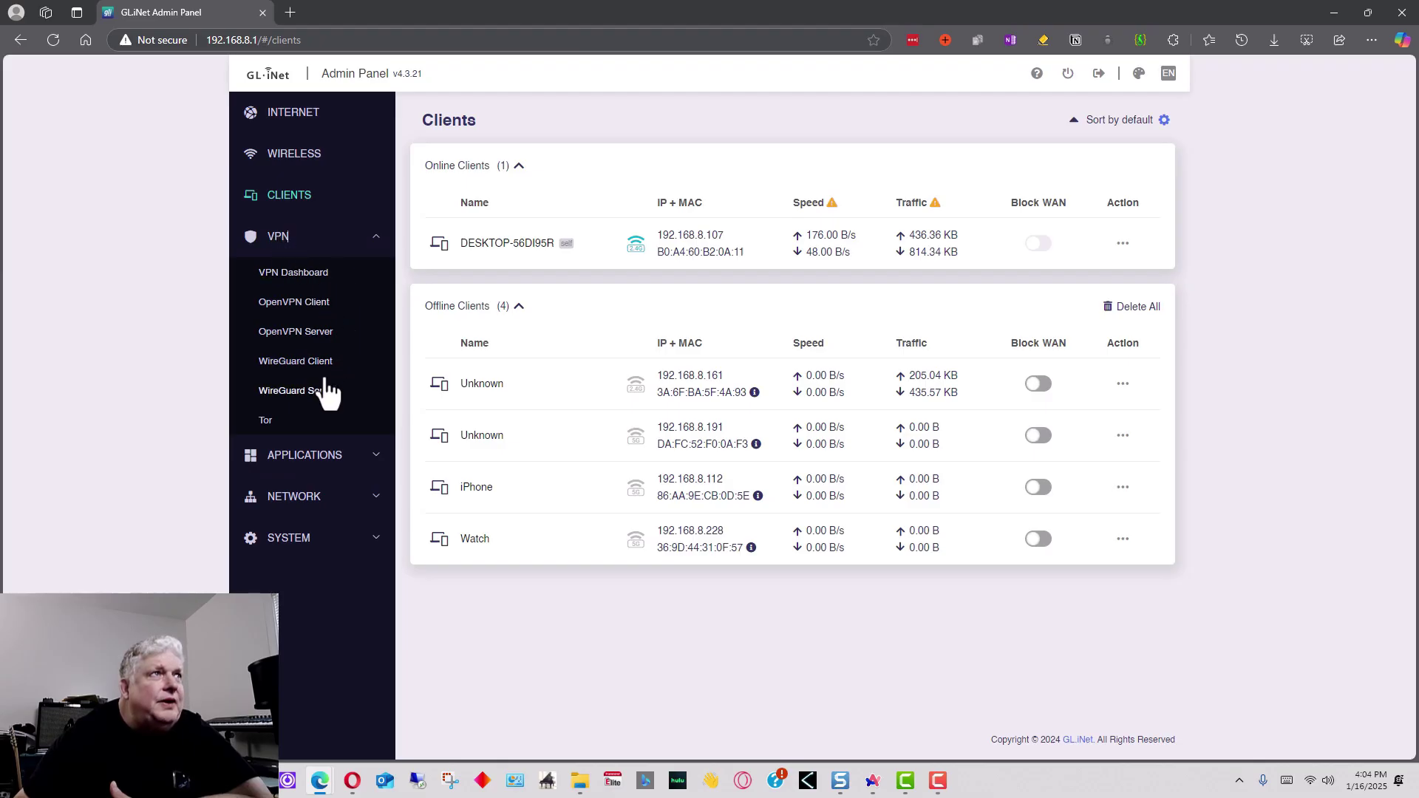
pyautogui.click(299, 303)
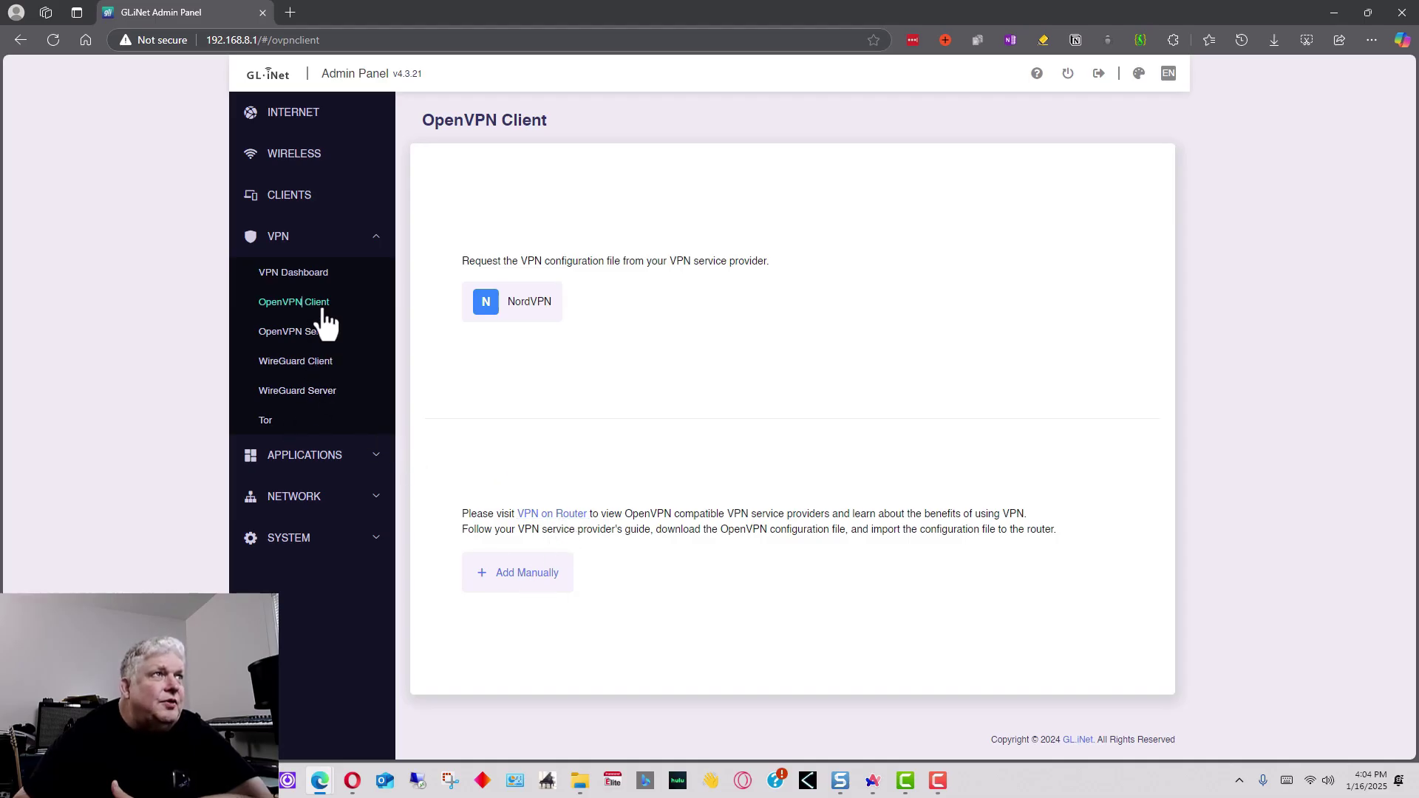
pyautogui.click(275, 419)
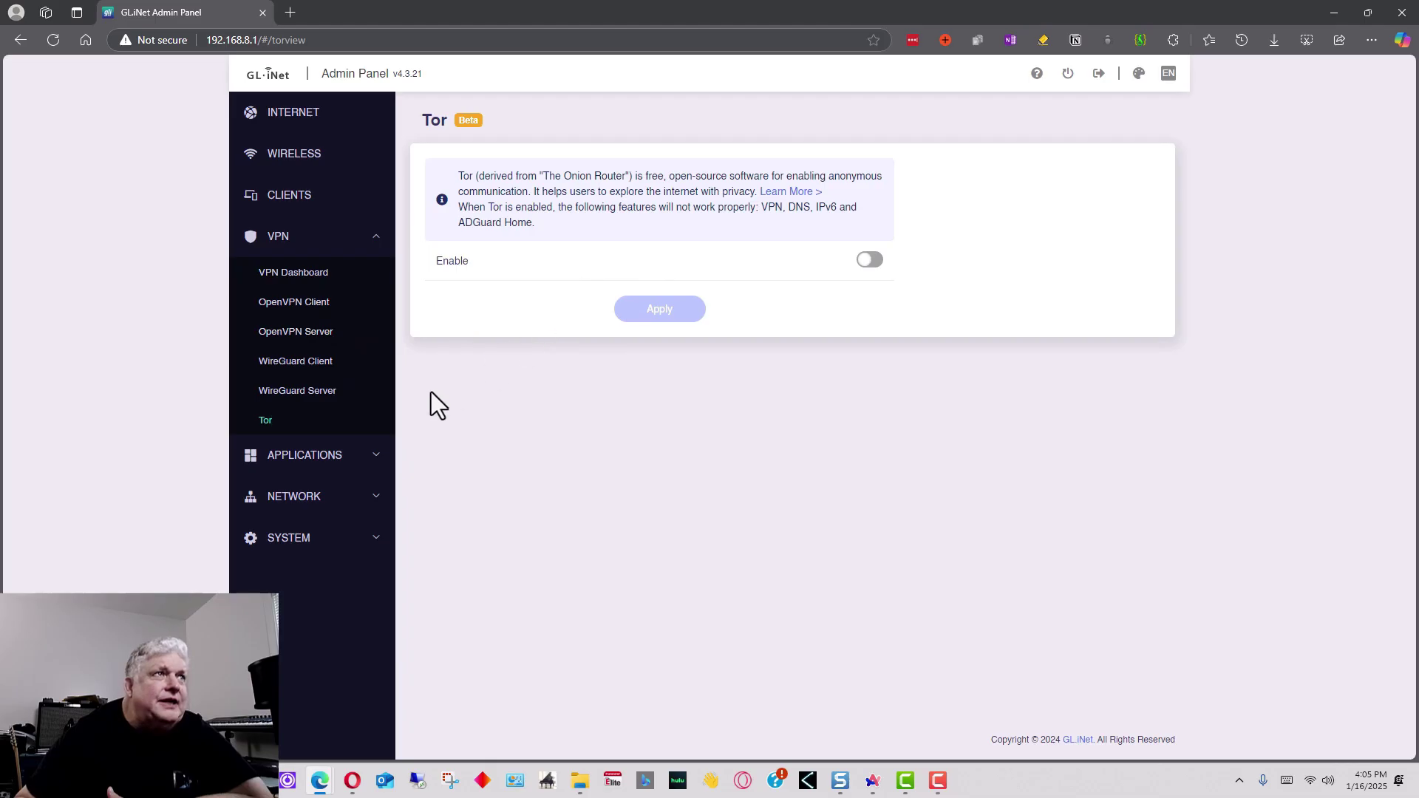
# - Look at the router's application options and view the list of available plug-ins
pyautogui.click(311, 454)
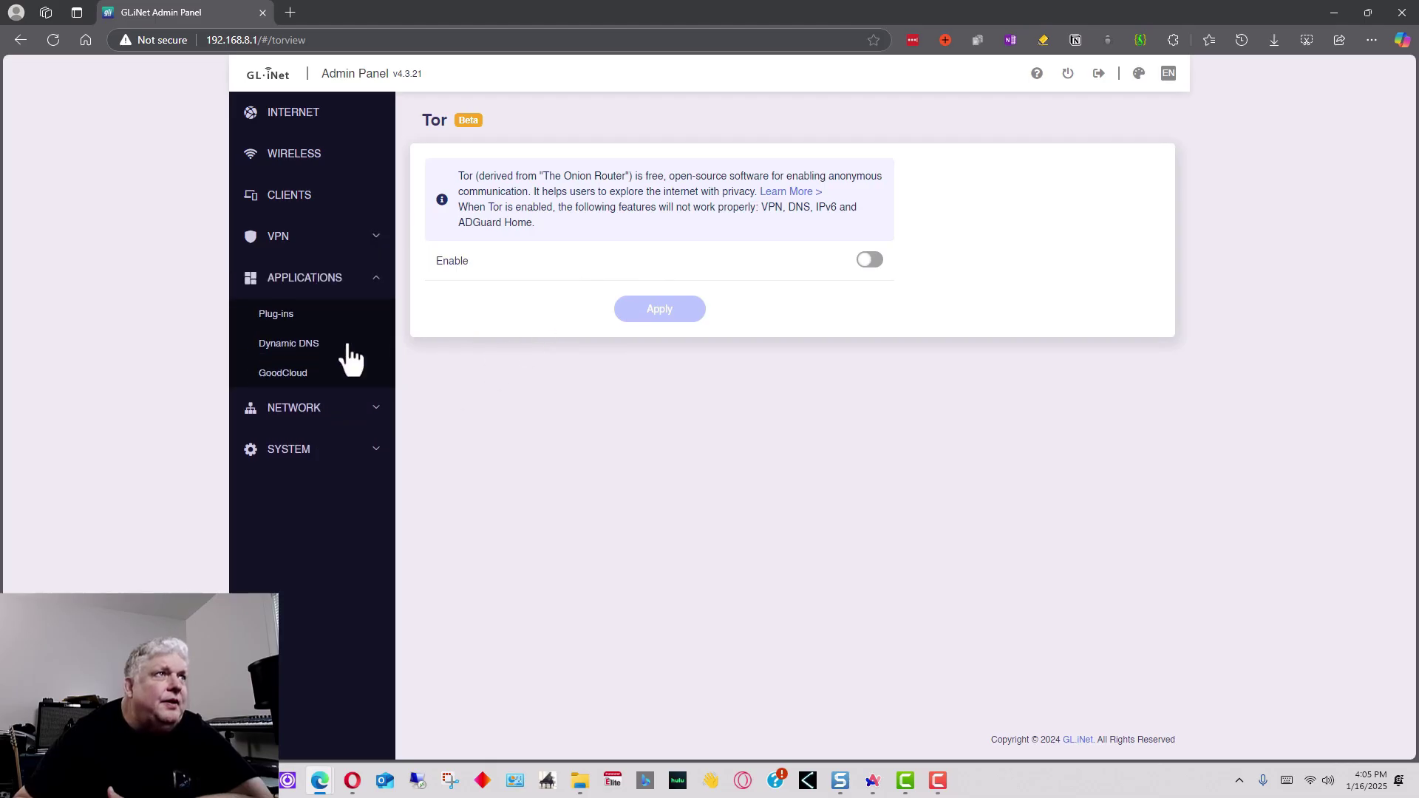
pyautogui.click(323, 287)
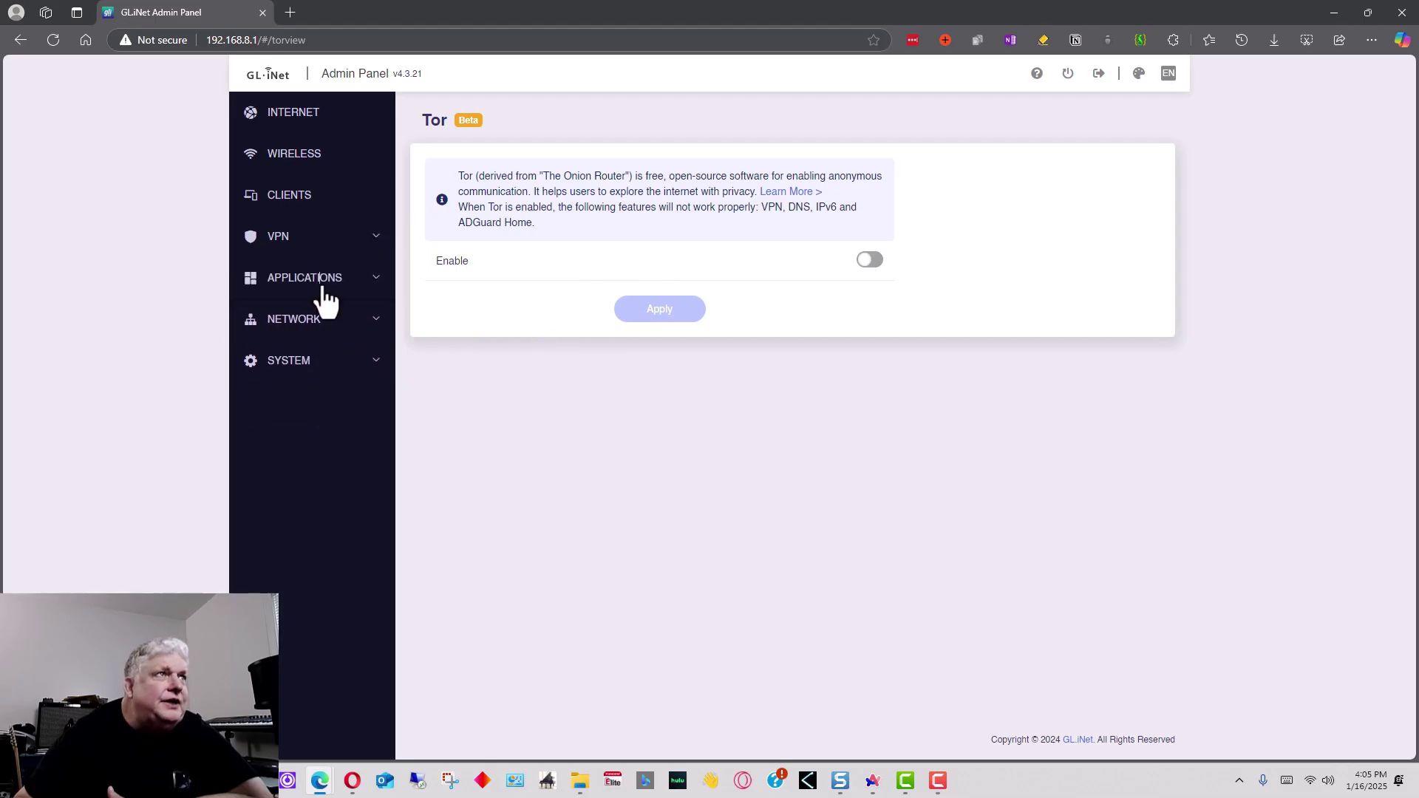
pyautogui.click(323, 288)
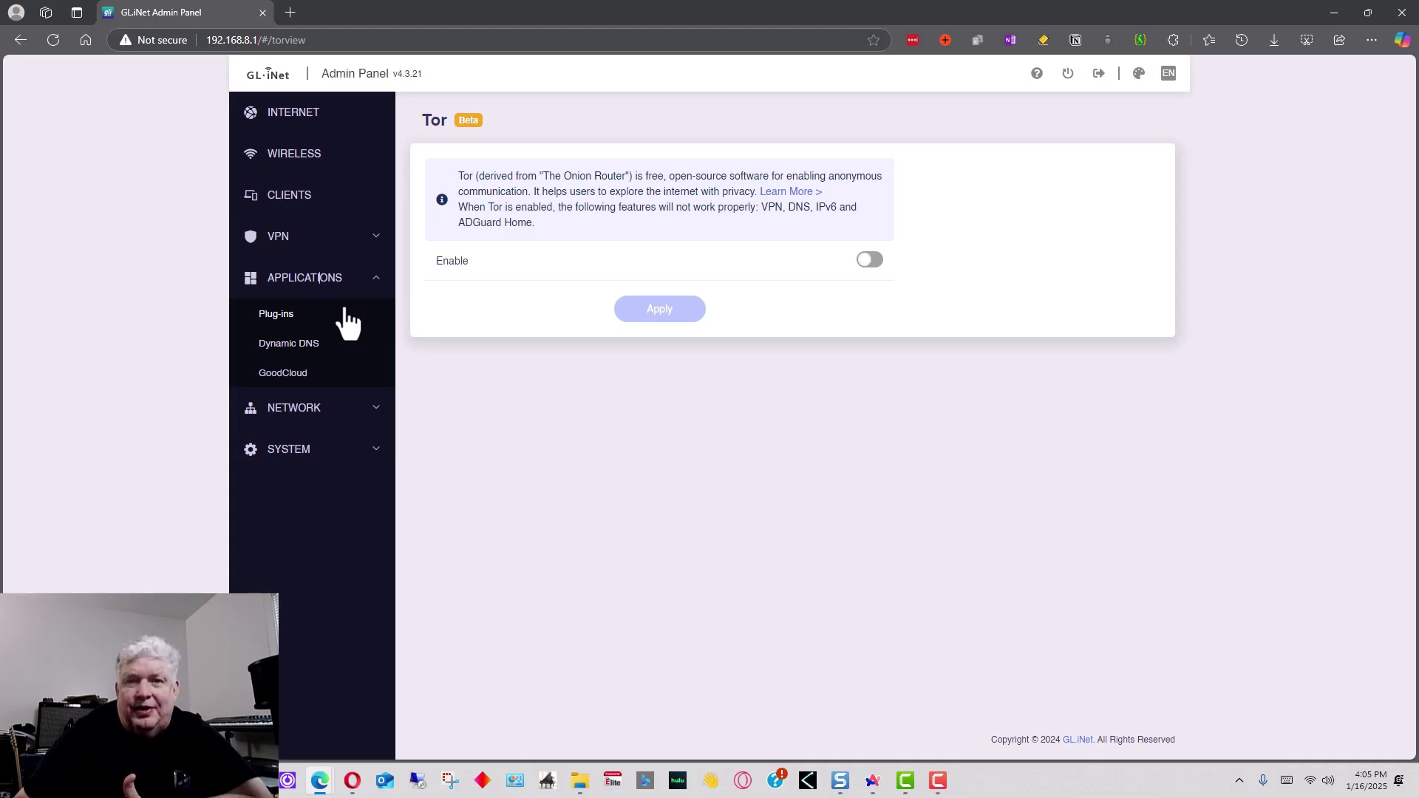
pyautogui.click(287, 320)
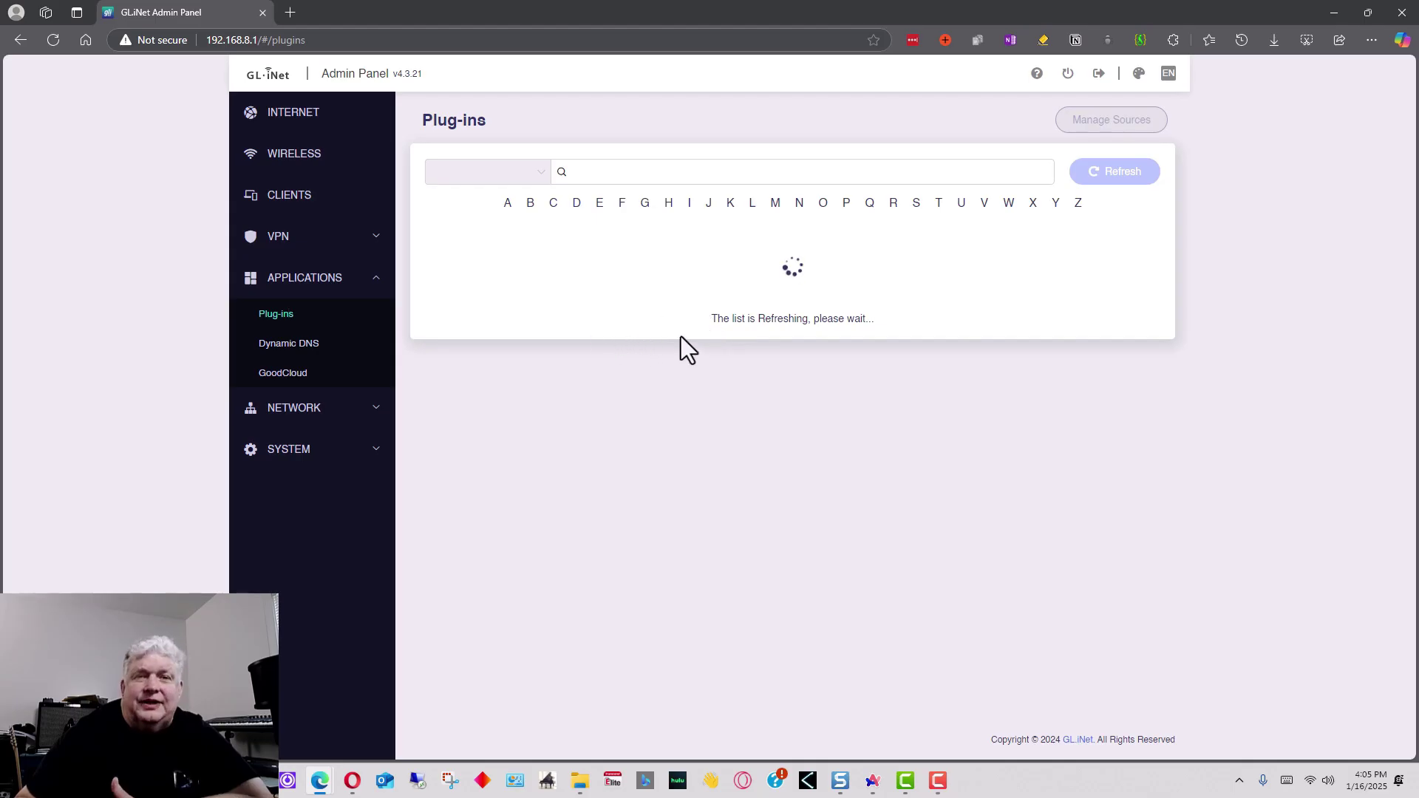
# - View the router's network options and show the firewall's port forwarding settings
pyautogui.click(378, 281)
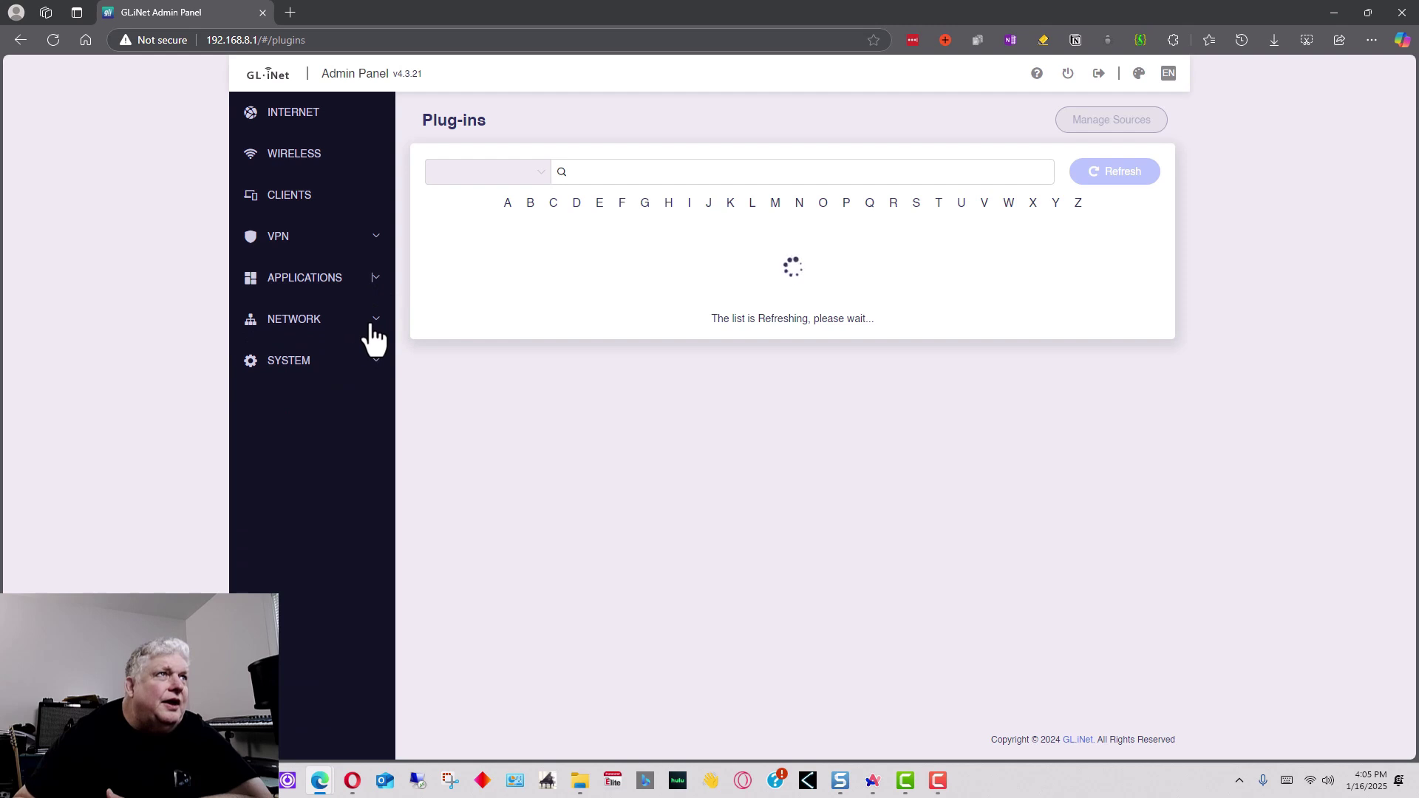
pyautogui.click(371, 324)
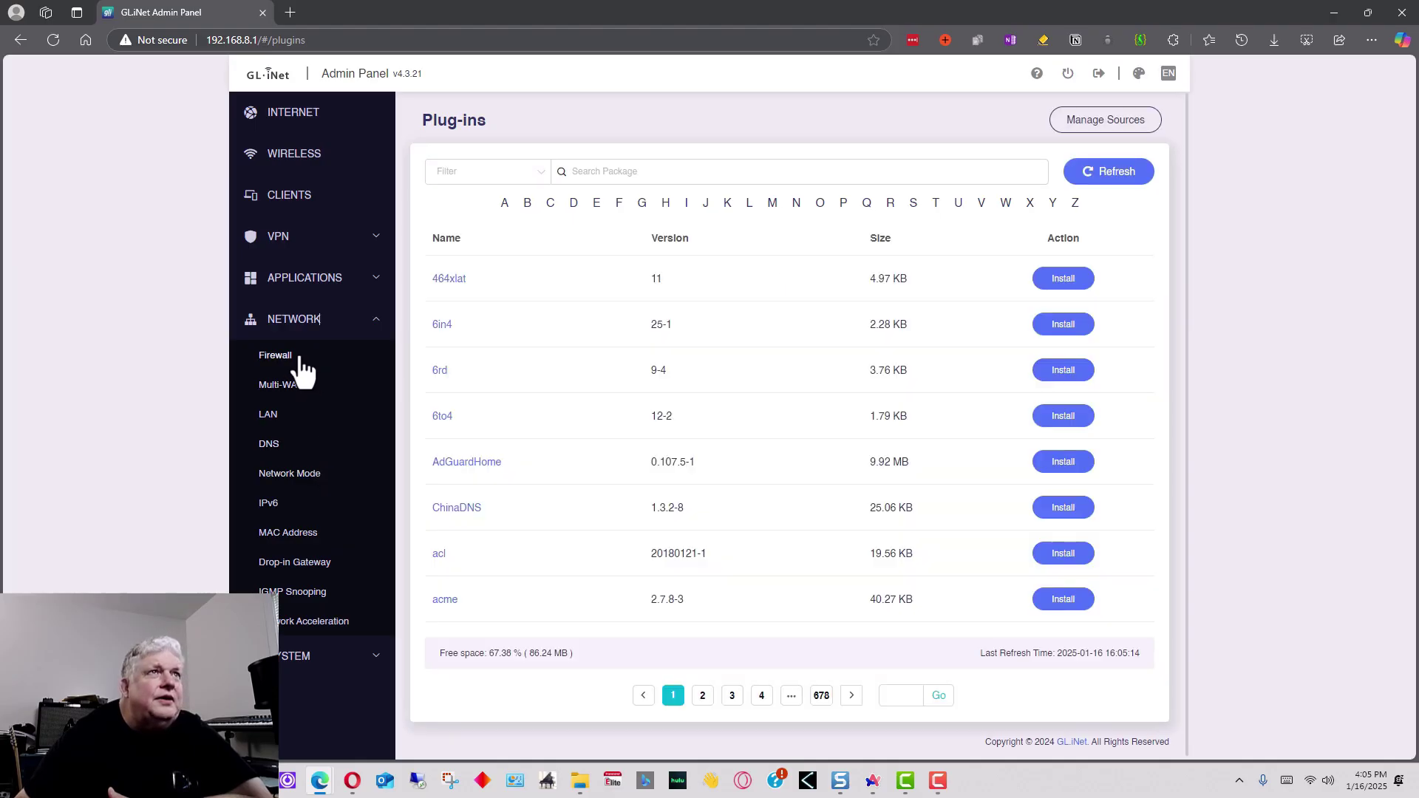
pyautogui.click(301, 359)
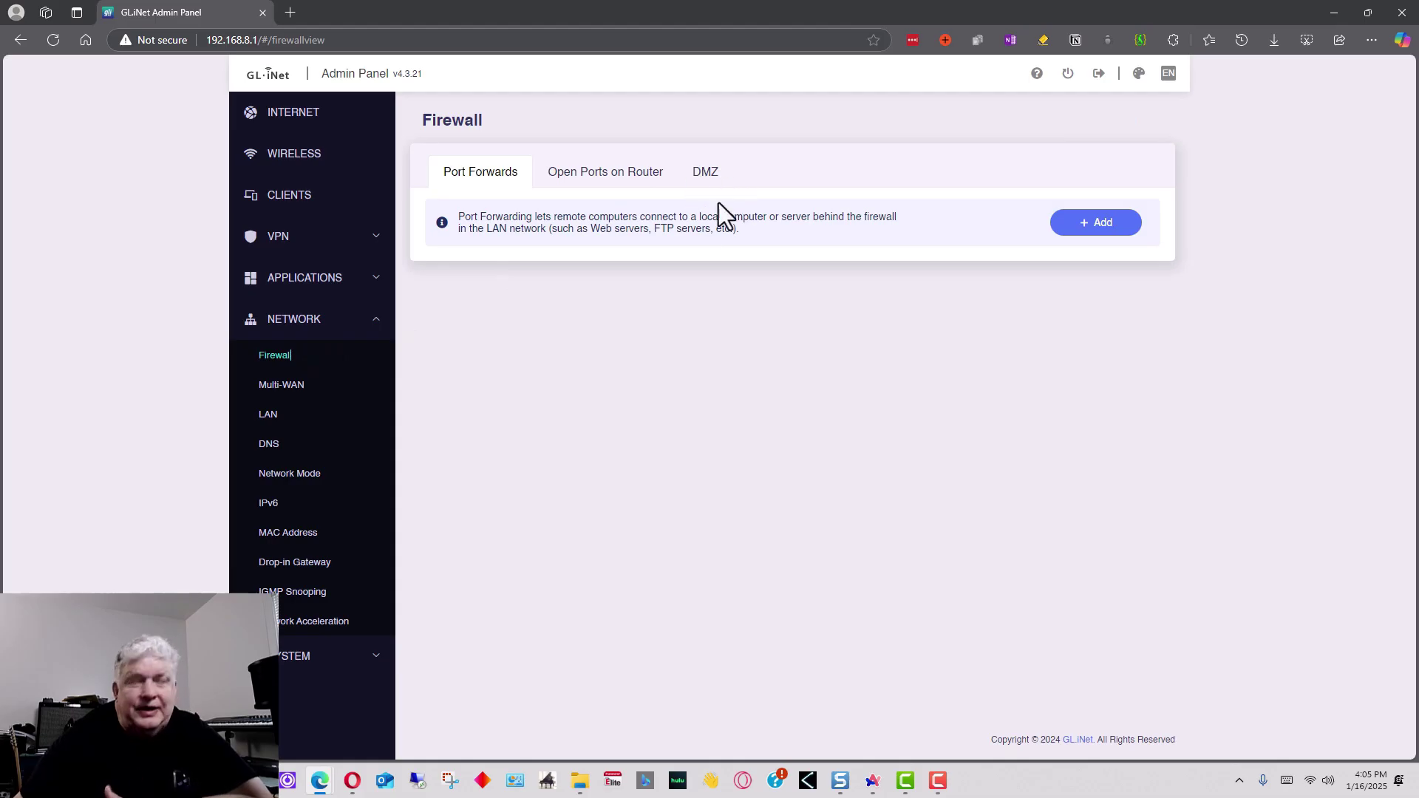
# - Look at the router's system options and view the online firmware upgrade page
pyautogui.click(329, 325)
pyautogui.click(368, 362)
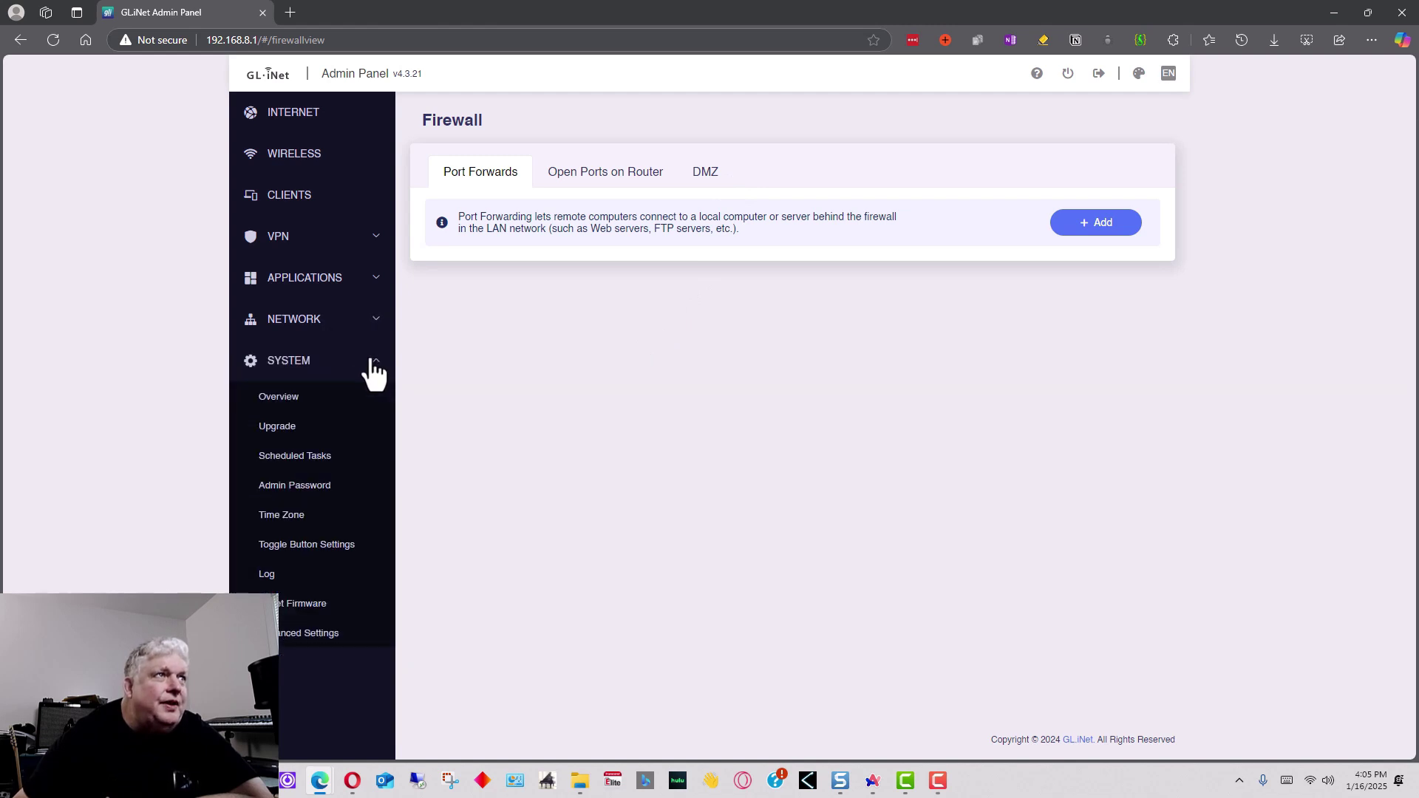
pyautogui.click(284, 429)
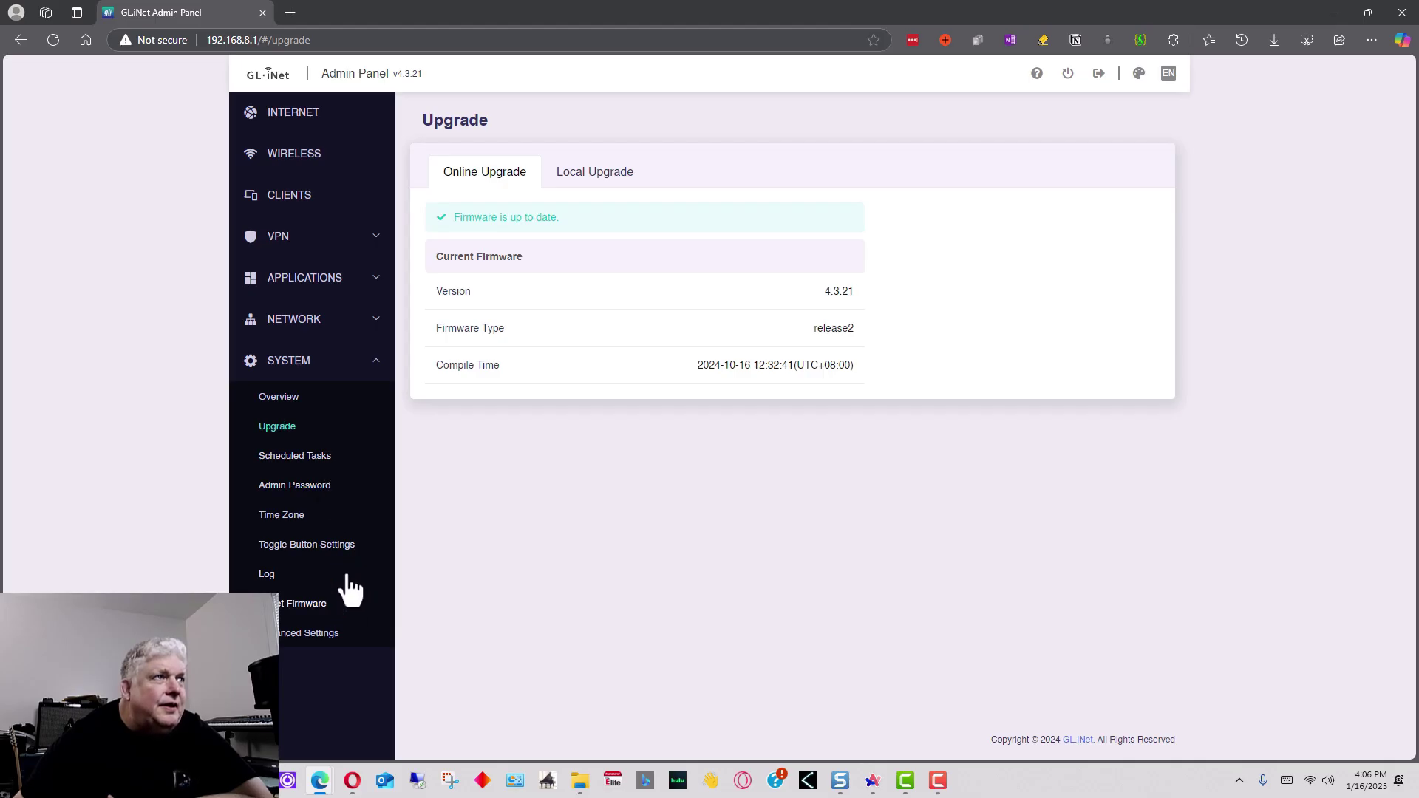
# - View the router's system log and return to the internet connection overview
pyautogui.click(275, 577)
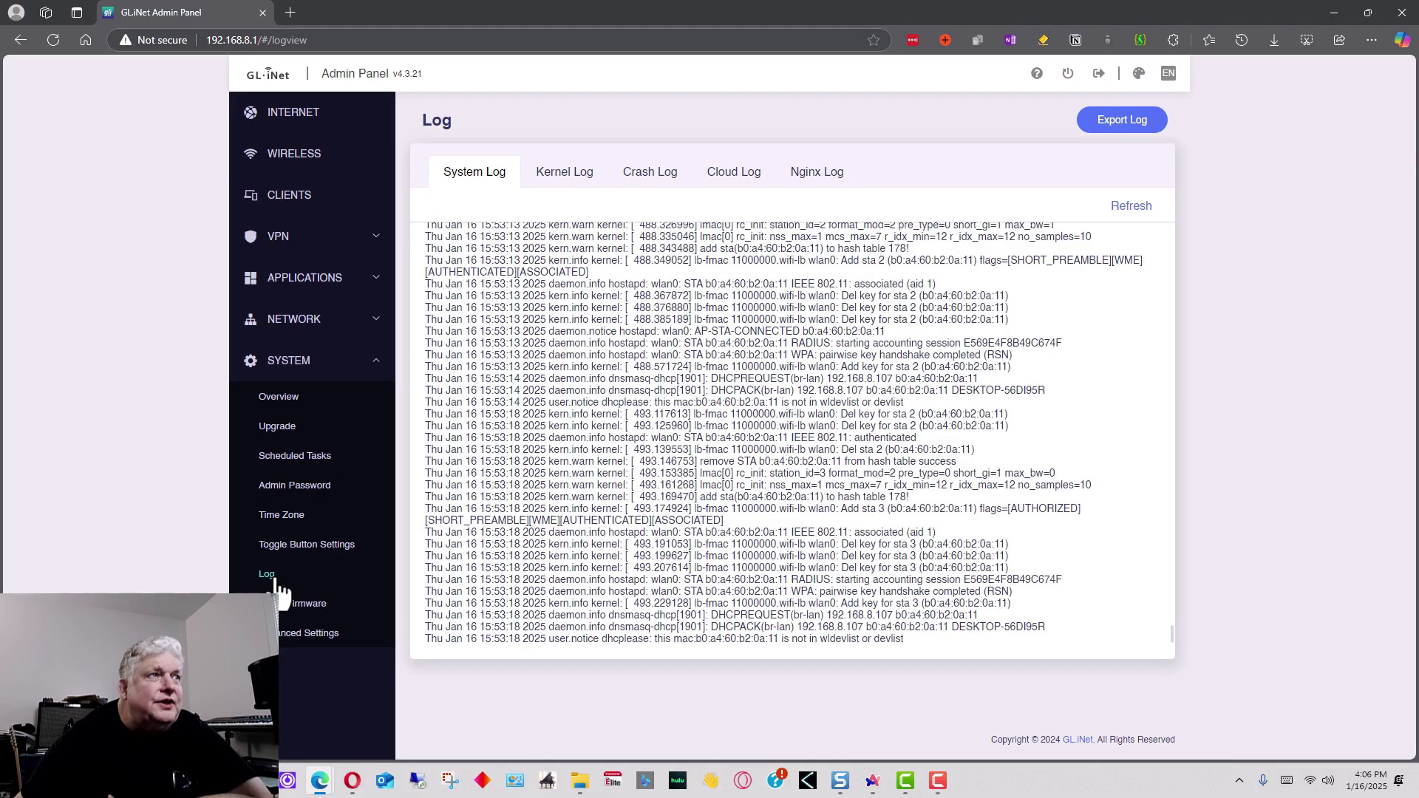
pyautogui.click(285, 369)
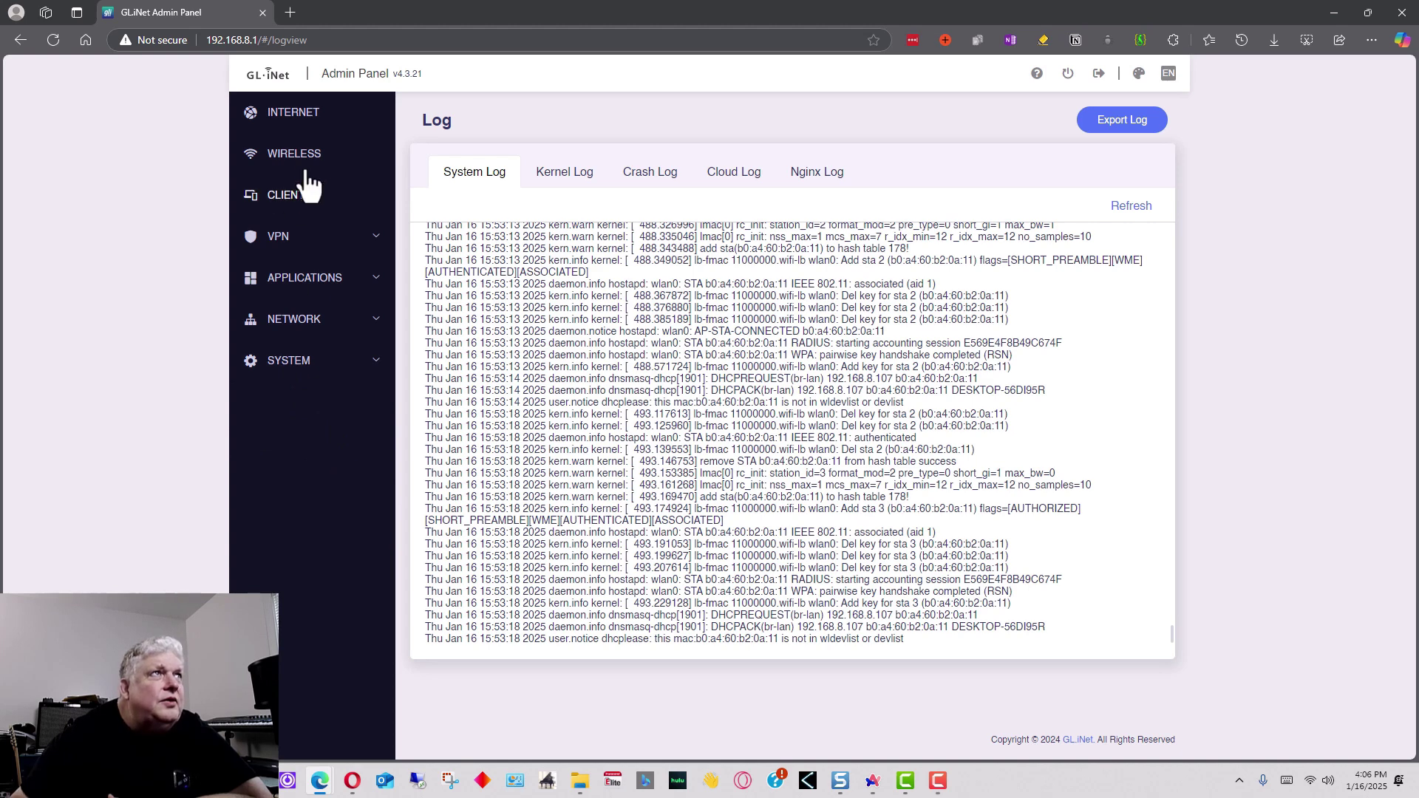
pyautogui.click(308, 122)
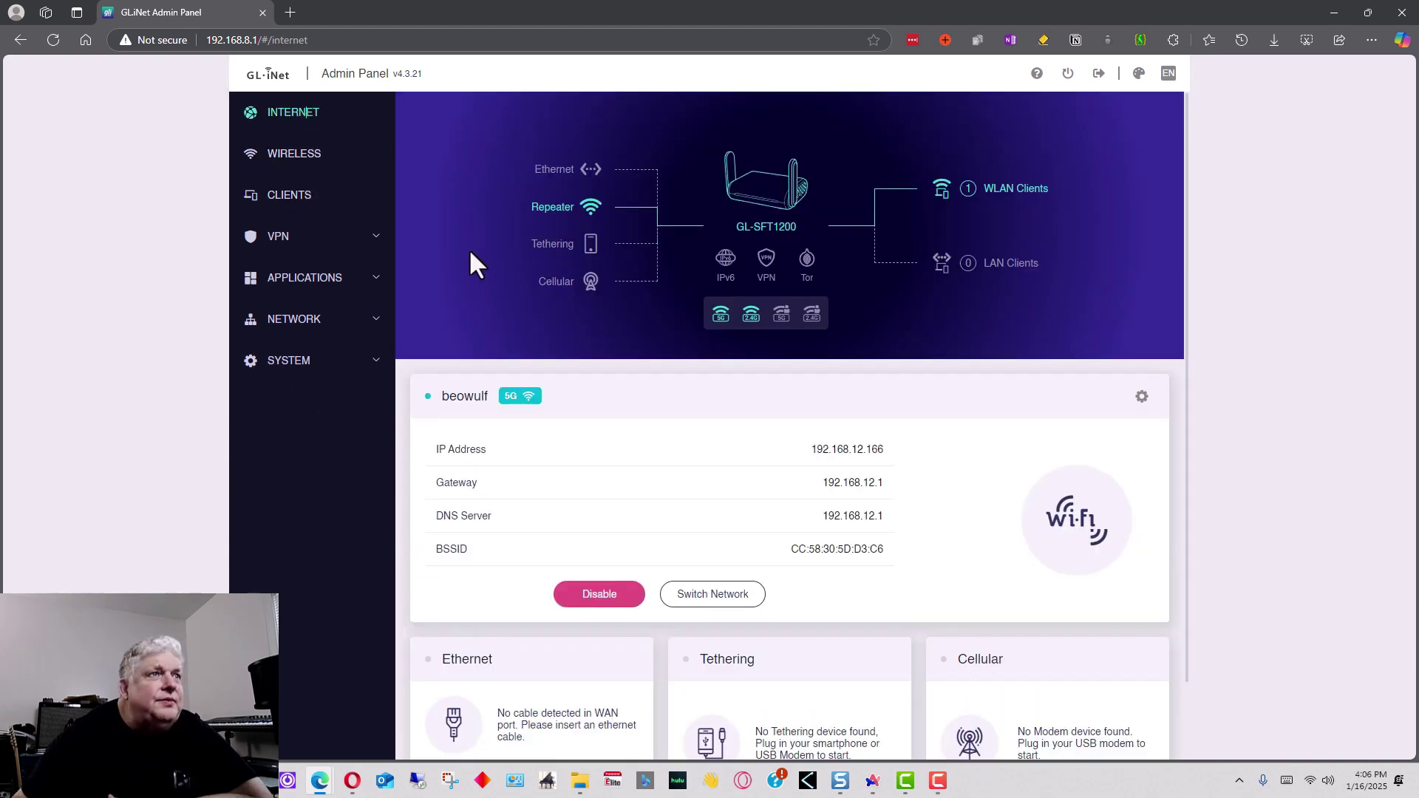
pyautogui.scroll(-1, 624, 289)
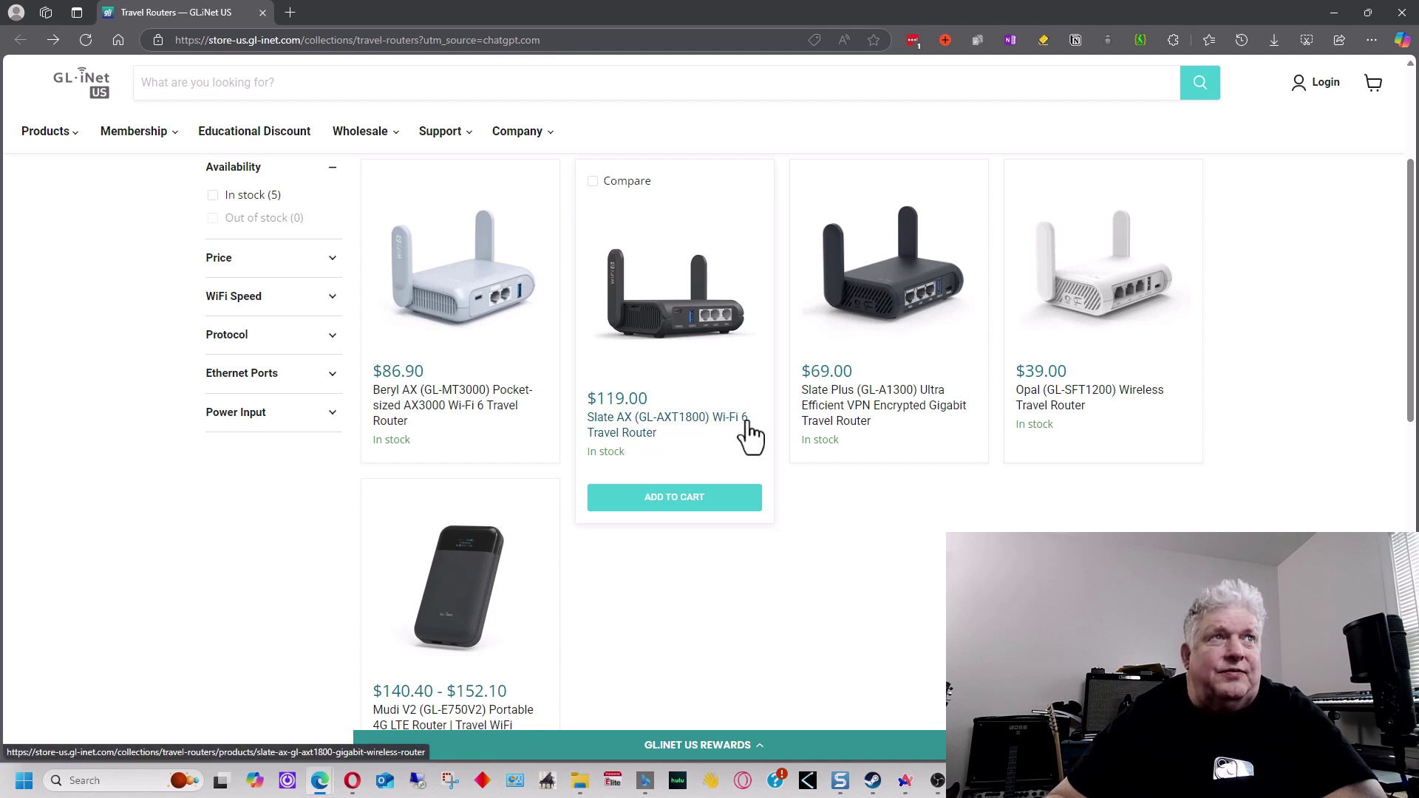
# - View the specifications of the Slate AX (GL-AXT1800) in the GL.iNet US store and return to the list of travel routers
pyautogui.click(684, 320)
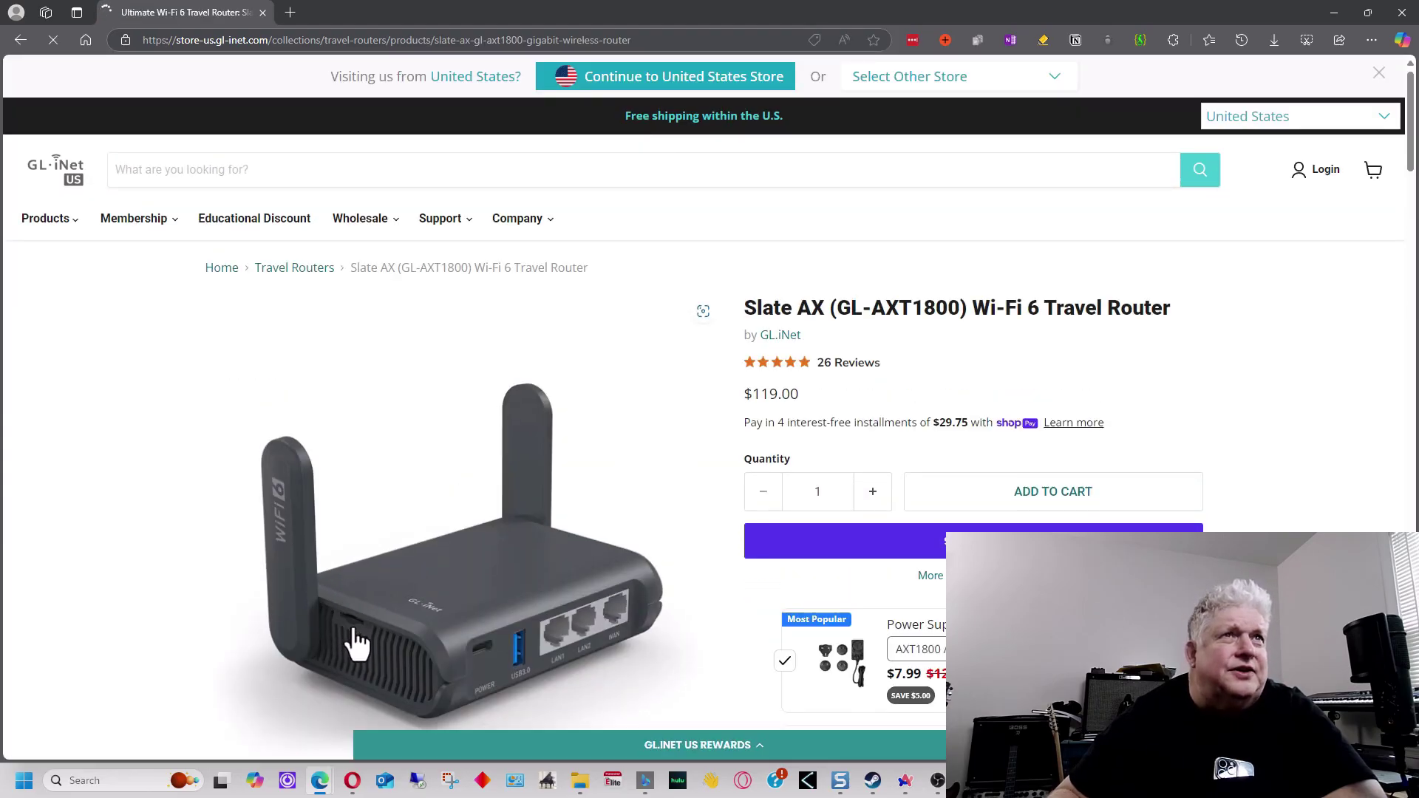
pyautogui.scroll(-3, 358, 637)
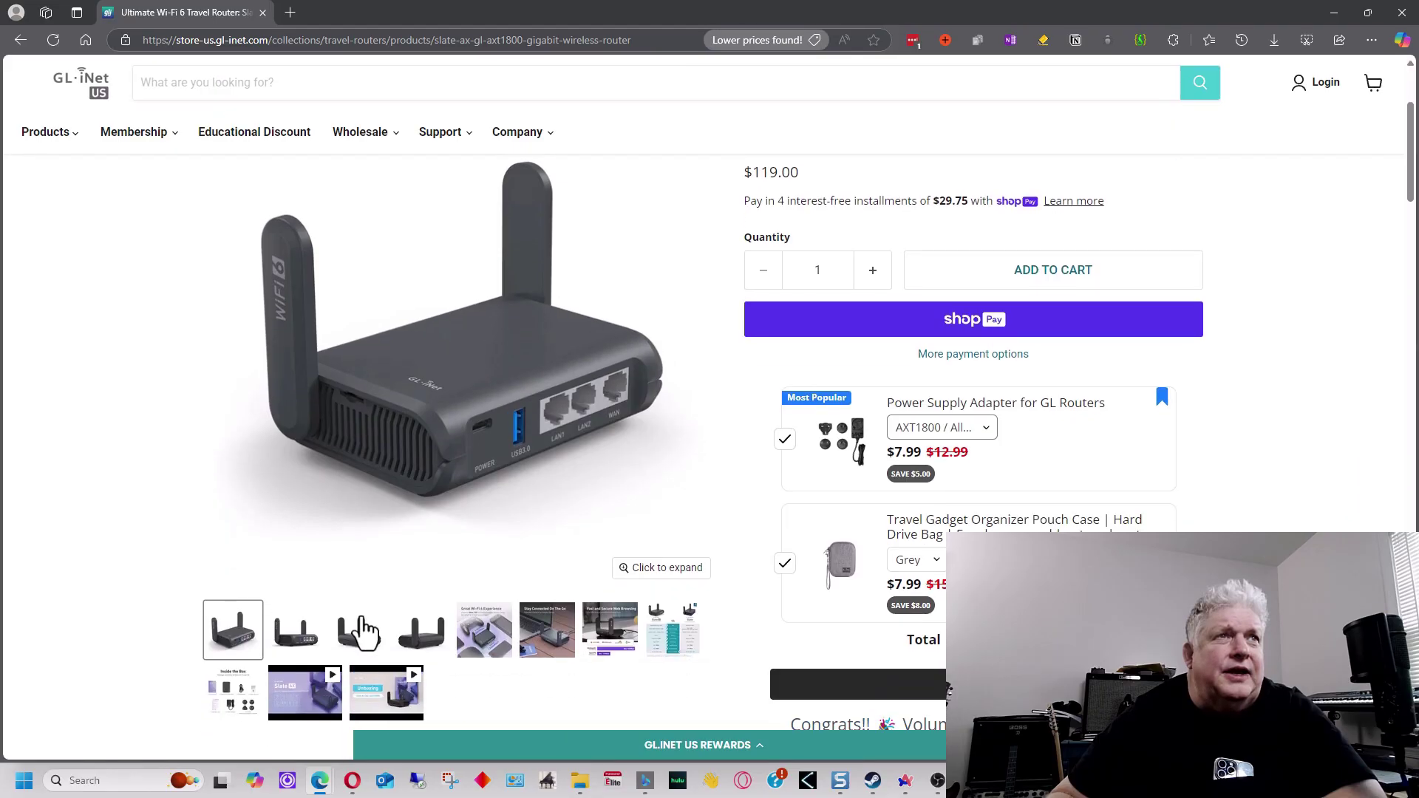
pyautogui.scroll(-10, 532, 475)
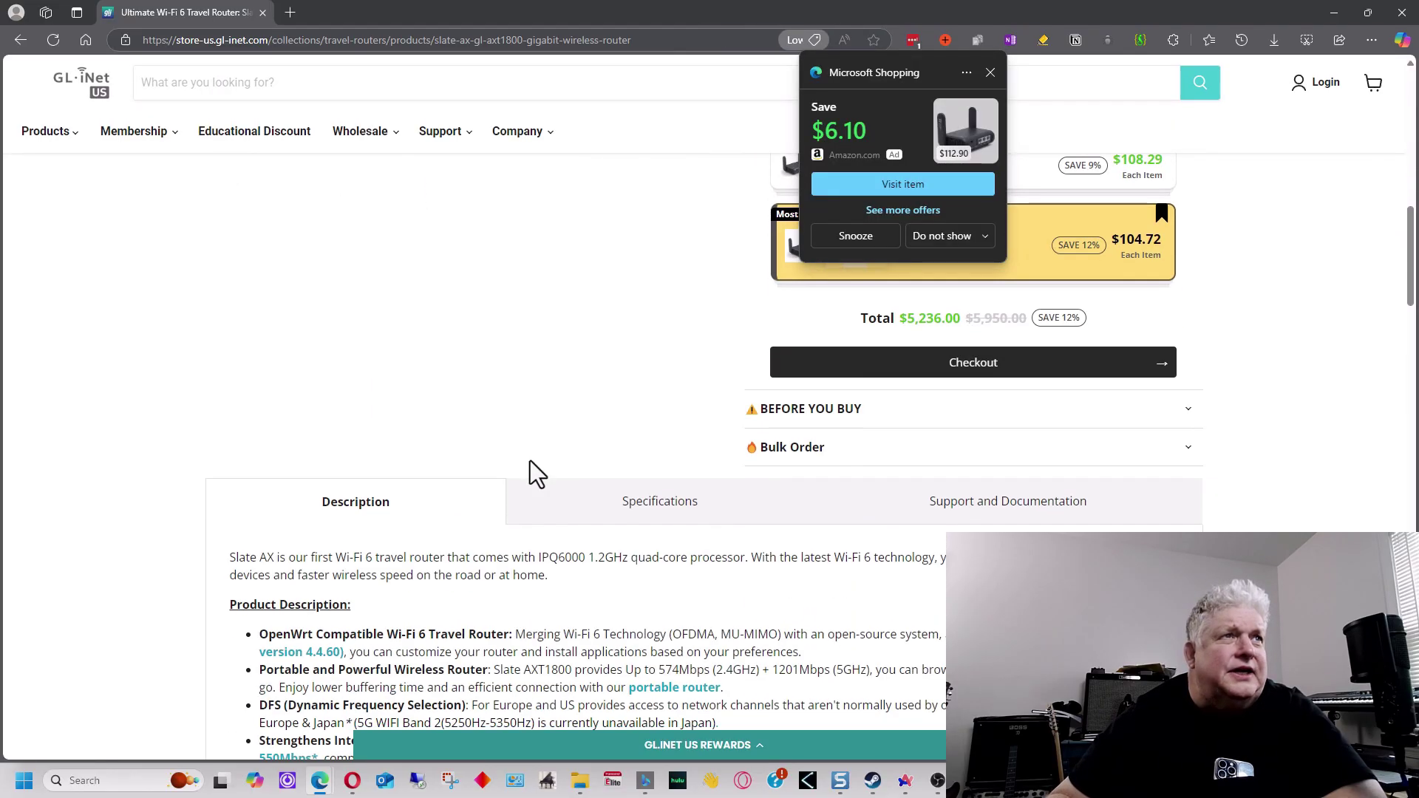
pyautogui.click(603, 501)
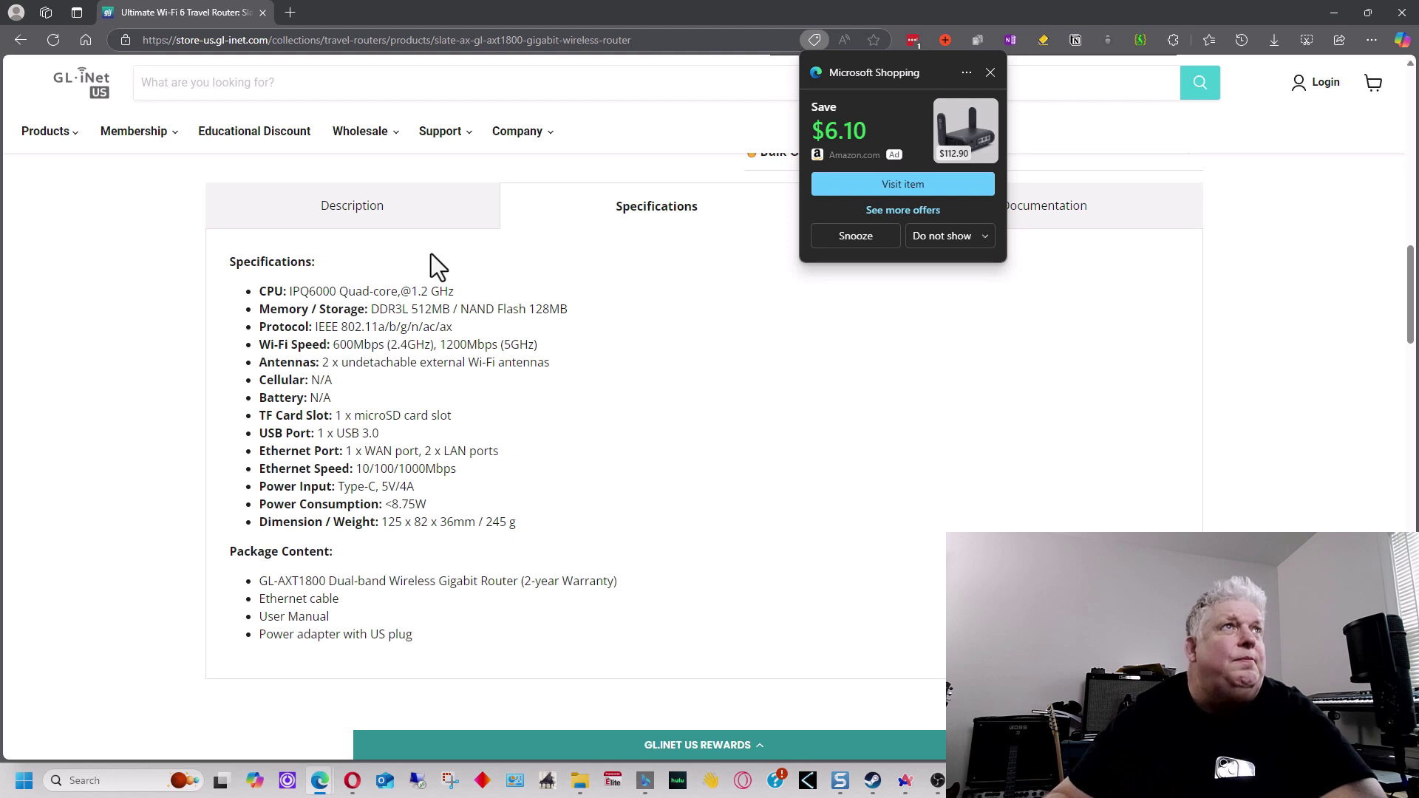
pyautogui.click(14, 44)
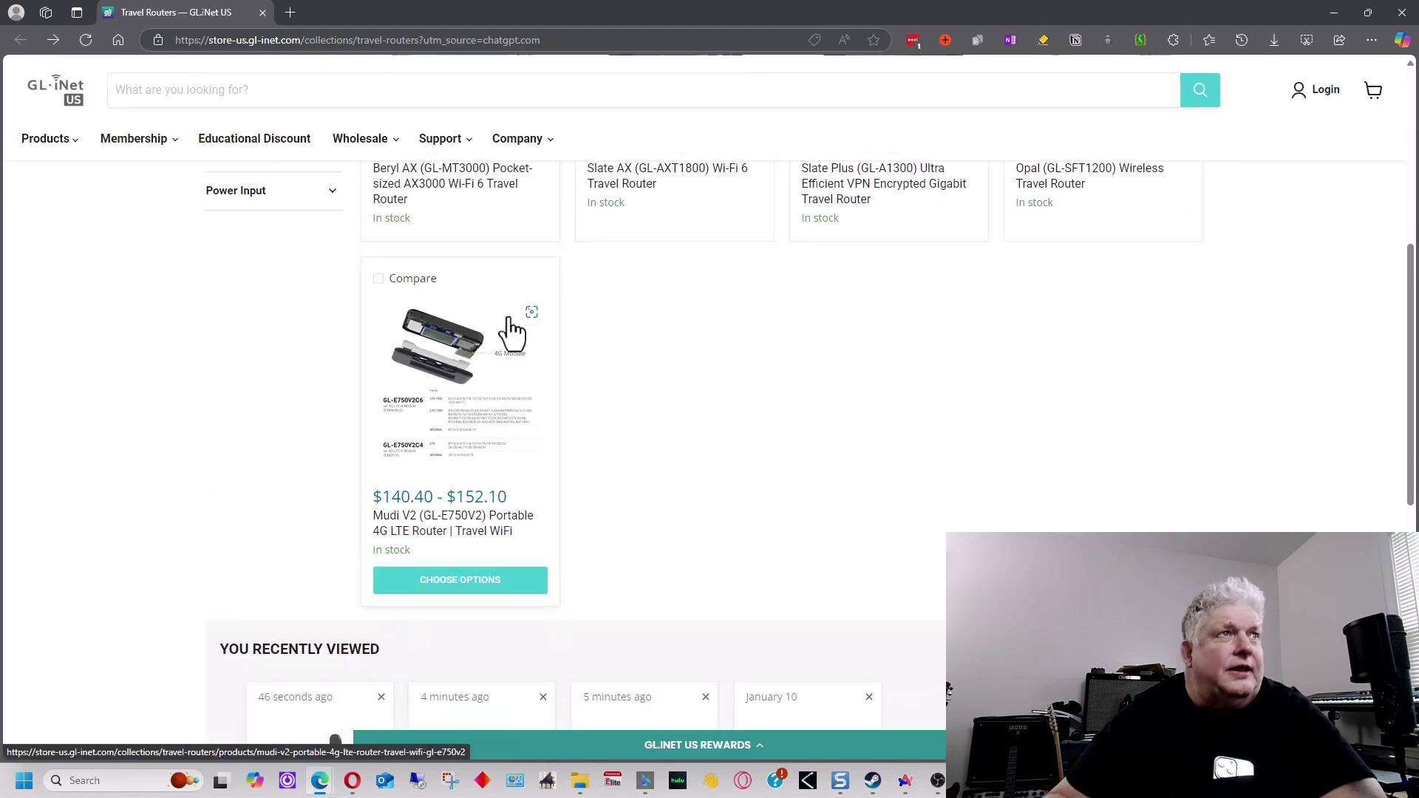
pyautogui.scroll(2, 512, 332)
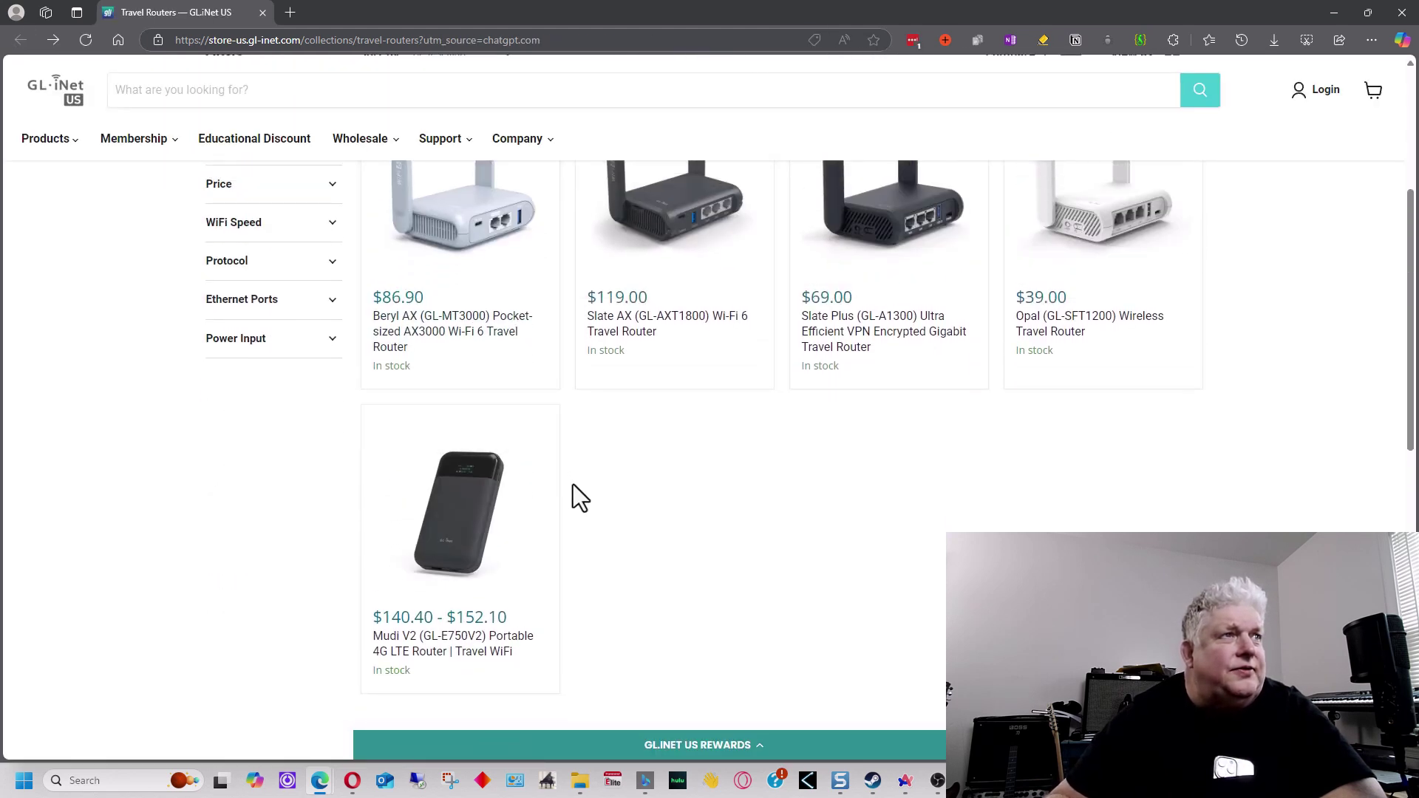